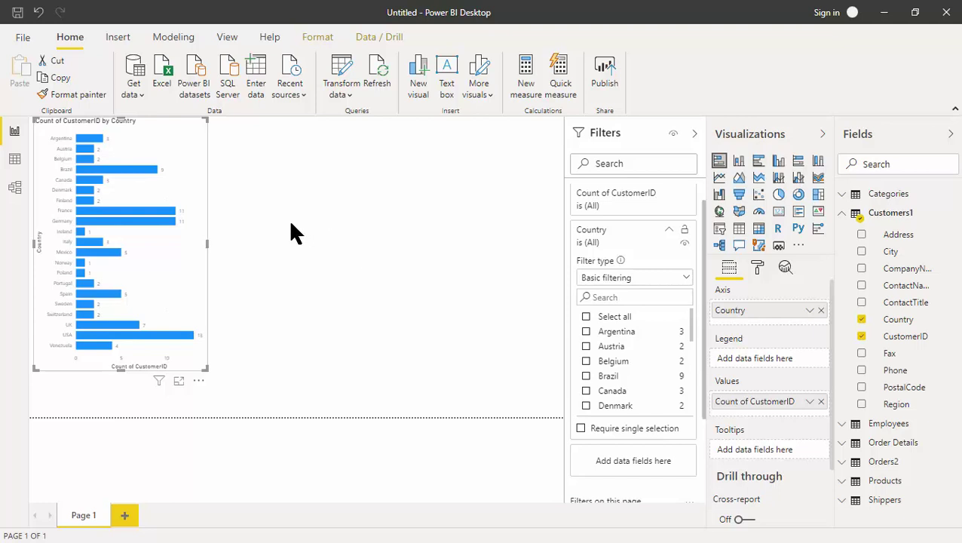
Open the model diagram to look over the Customers1–Orders2 relationship.
left_click(15, 188)
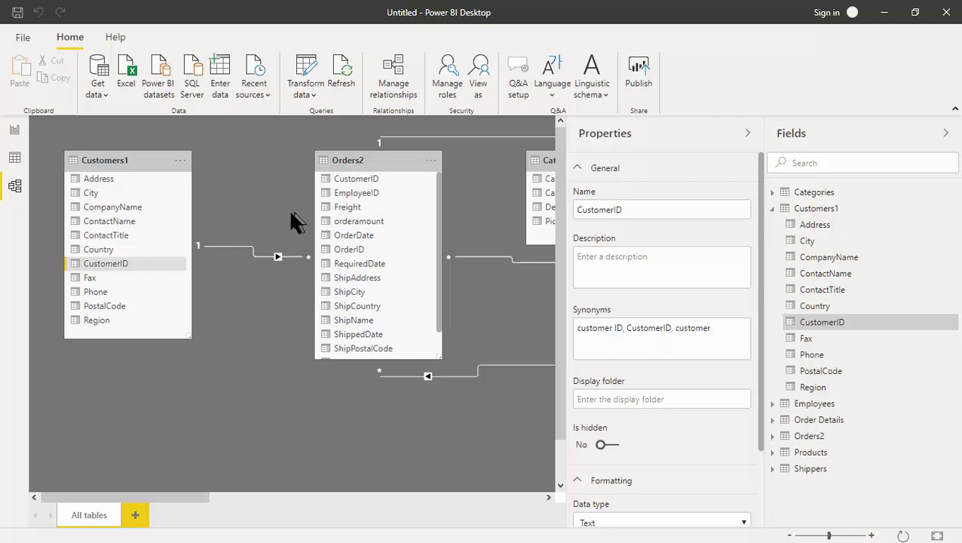
Add a stacked bar chart plotting Orders2 orderamount by CompanyName beside the country chart.
left_click(15, 133)
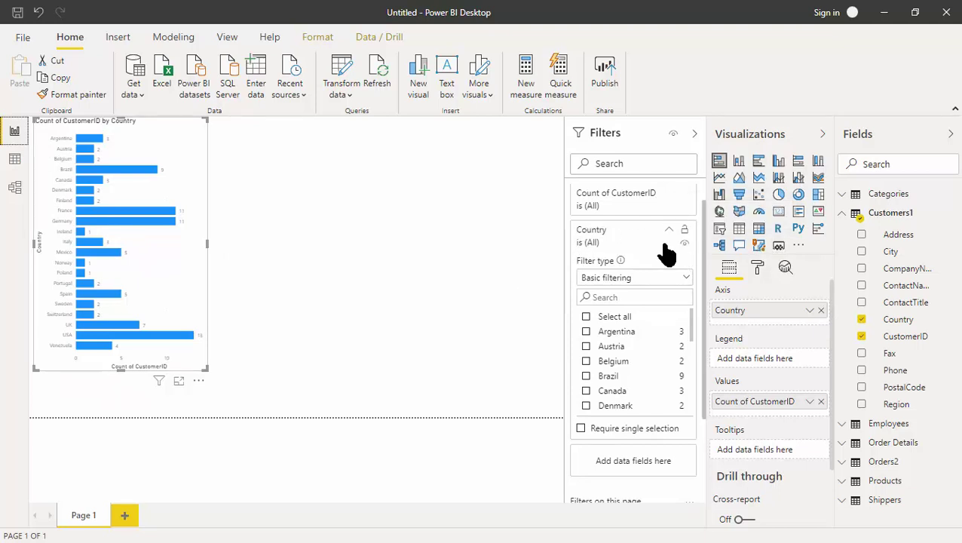
left_click(304, 200)
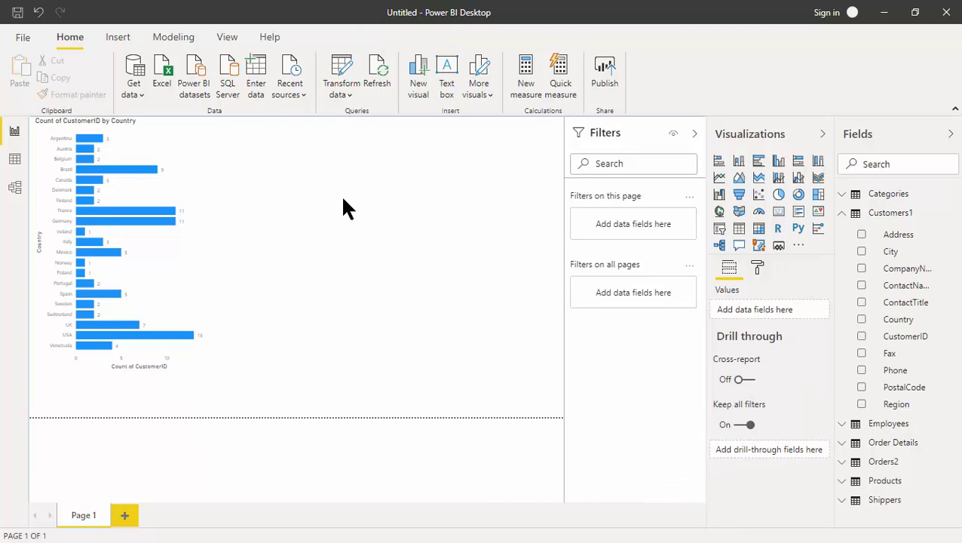
left_click(719, 162)
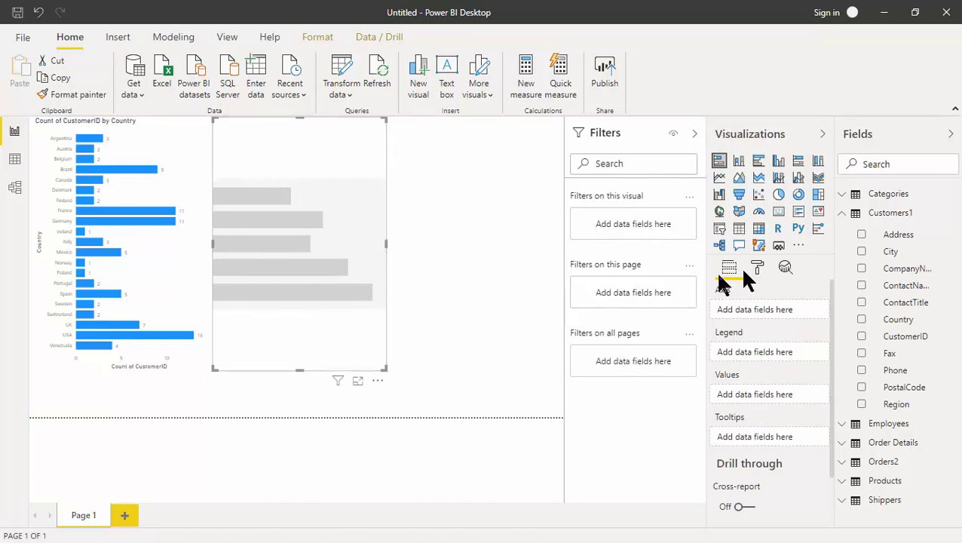
left_click_drag(913, 268, 789, 312)
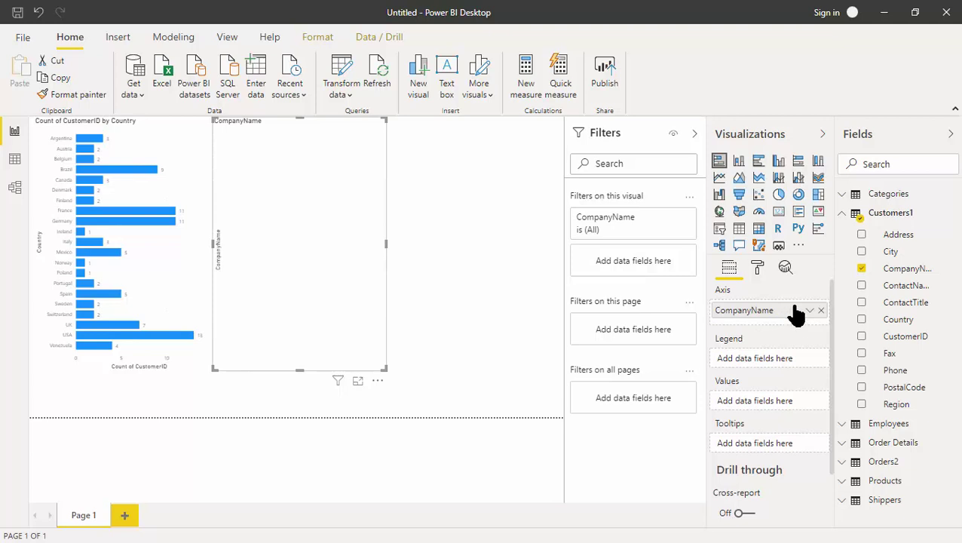
left_click(842, 215)
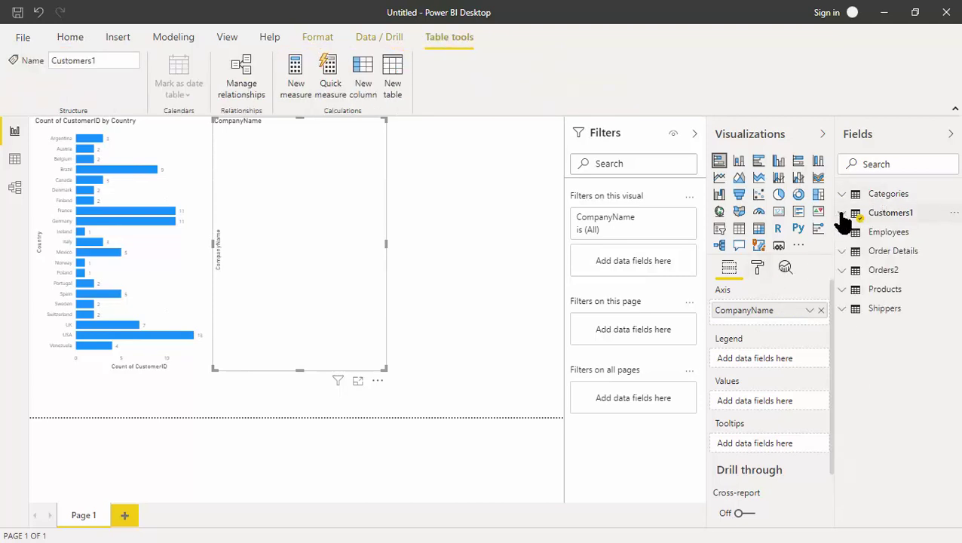
left_click(843, 270)
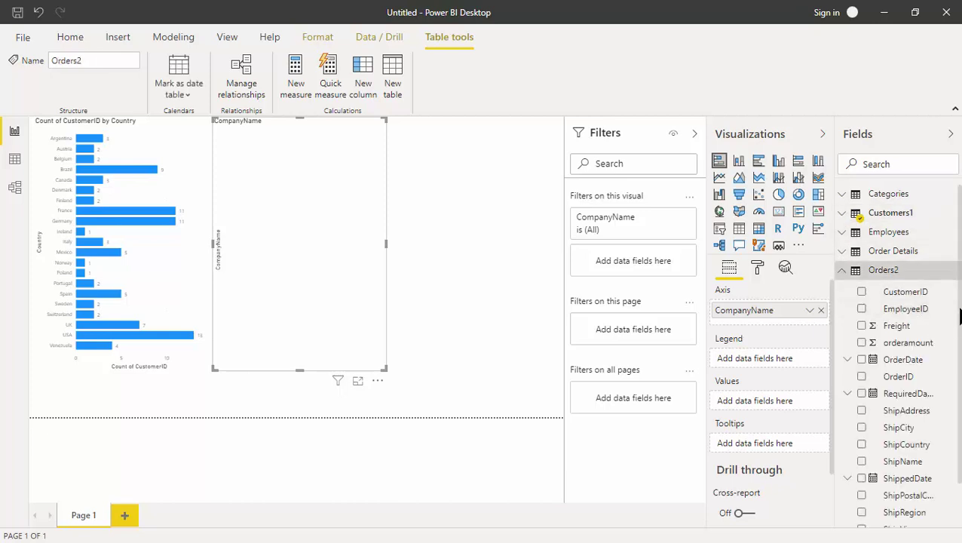
mouse_move(960, 318)
left_mouse_down()
mouse_move(960, 360)
mouse_move(960, 338)
mouse_move(846, 370)
mouse_move(777, 406)
left_mouse_up()
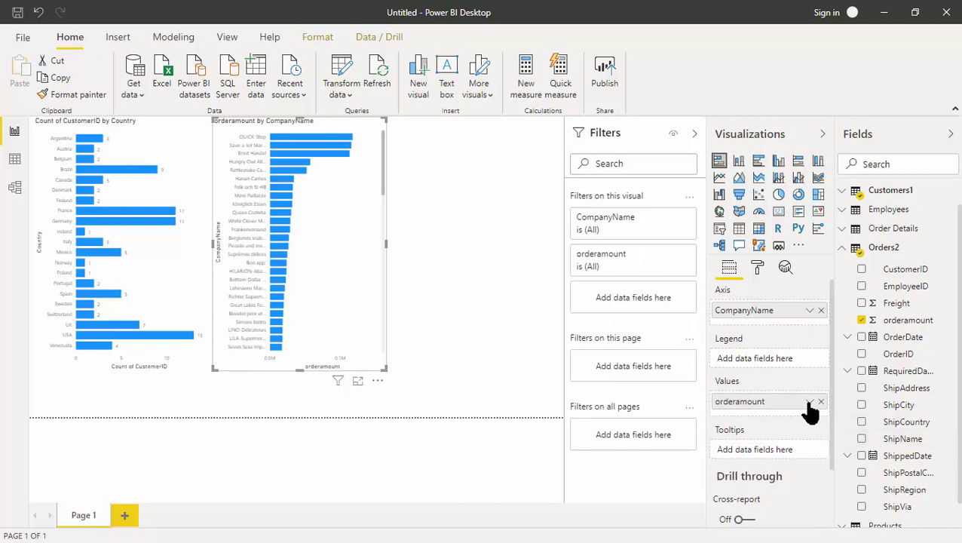
Keep orderamount aggregated as Sum and widen the company chart so full names show.
left_click(808, 402)
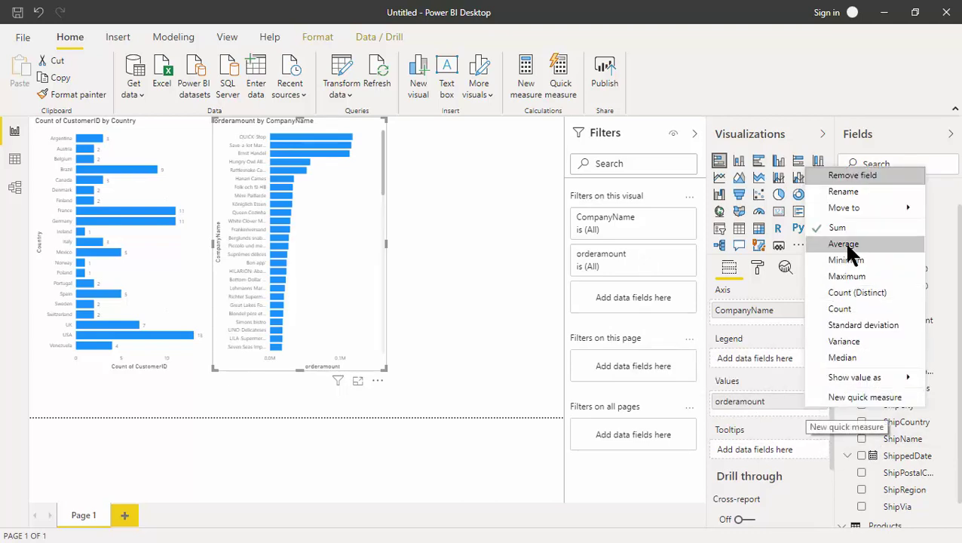
mouse_move(863, 211)
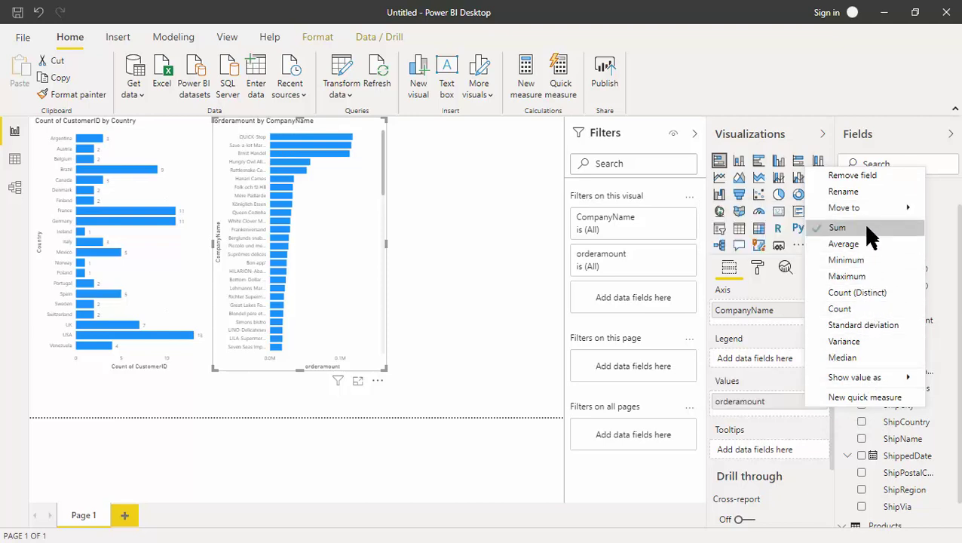
left_click(867, 227)
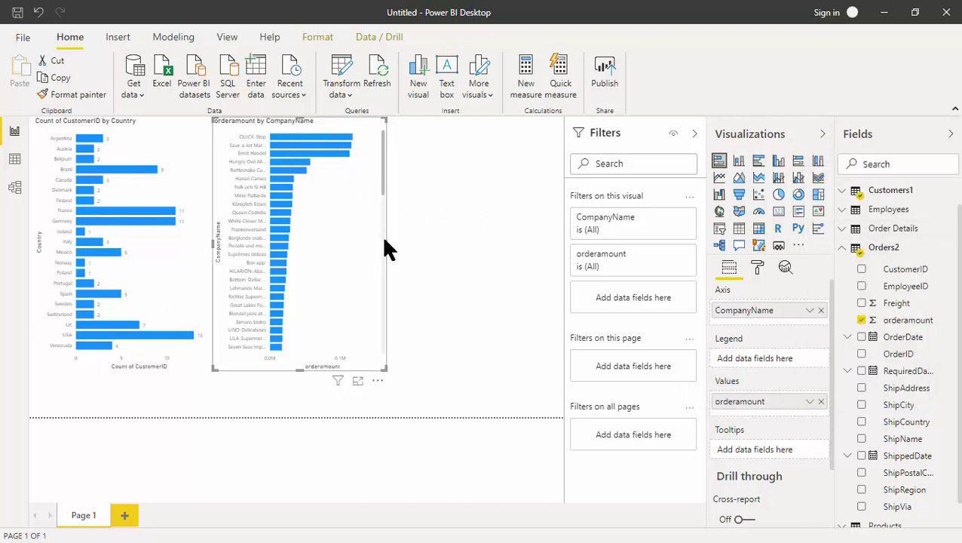
left_click_drag(387, 243, 451, 242)
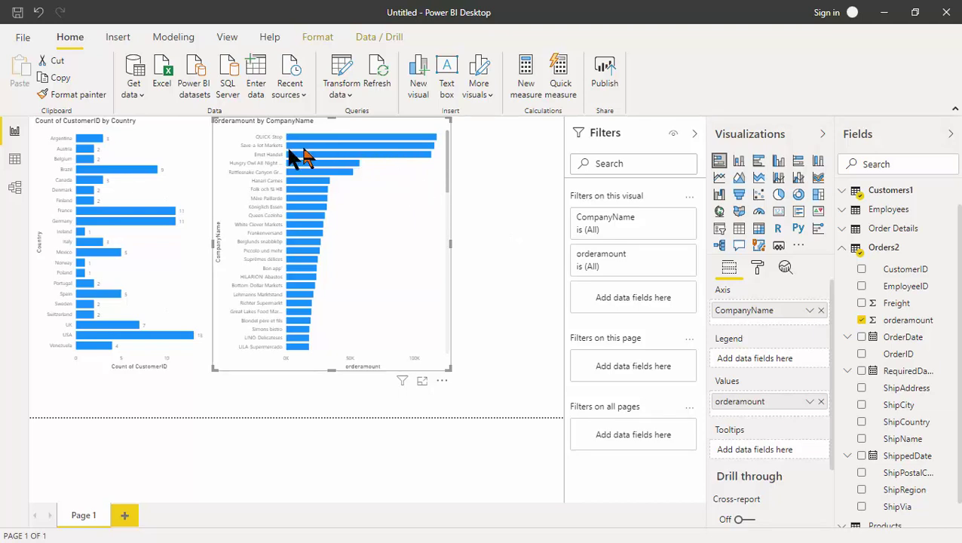
Delete the Customers1–Orders2 relationship in the model diagram and return to the report.
left_click(16, 189)
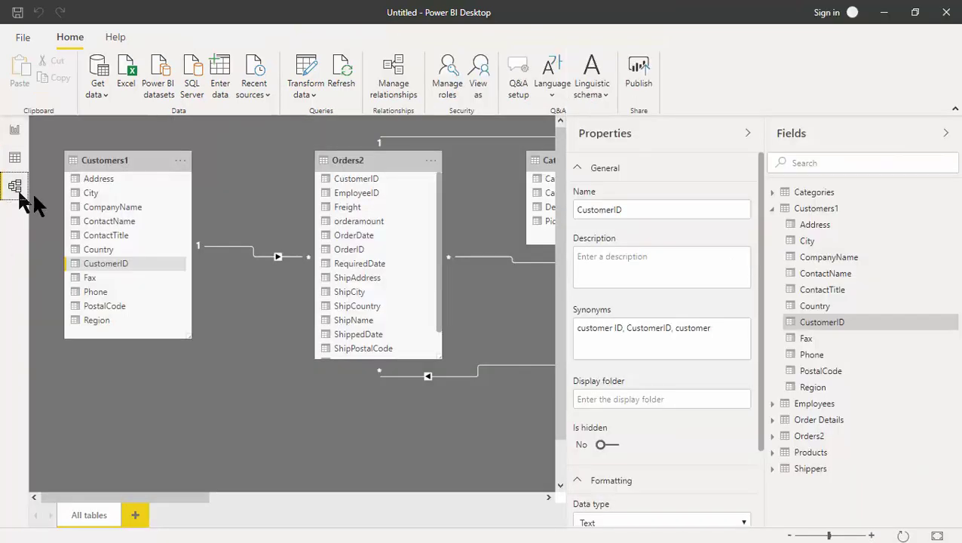
right_click(240, 248)
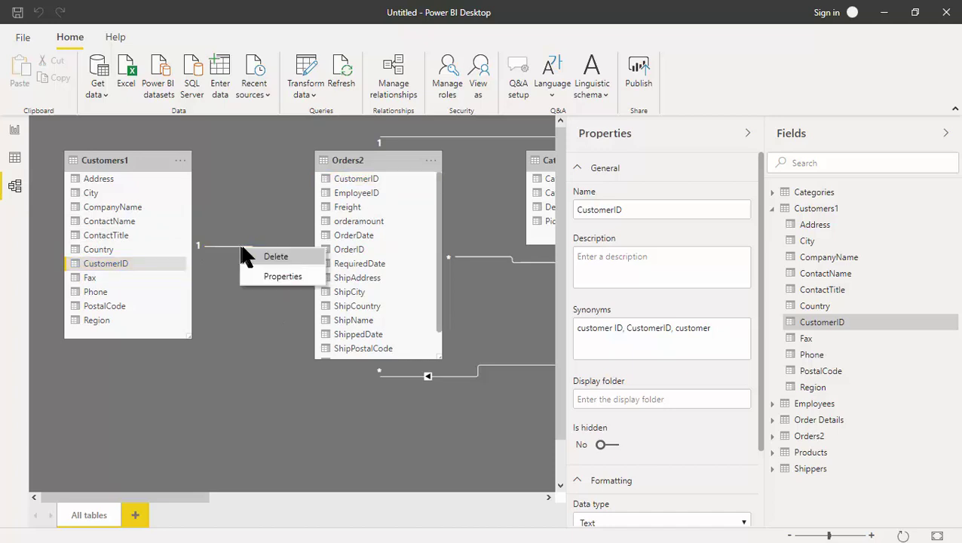
left_click(278, 257)
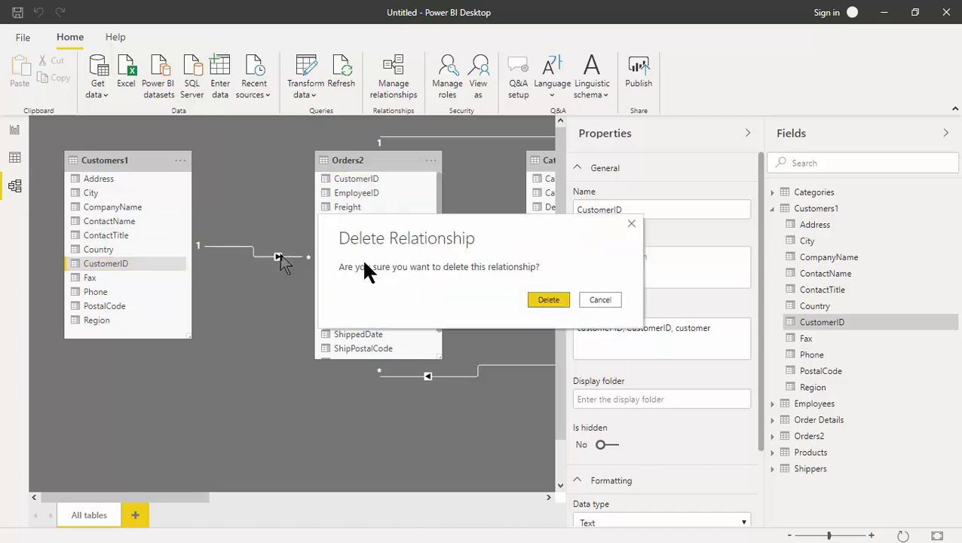
left_click(556, 299)
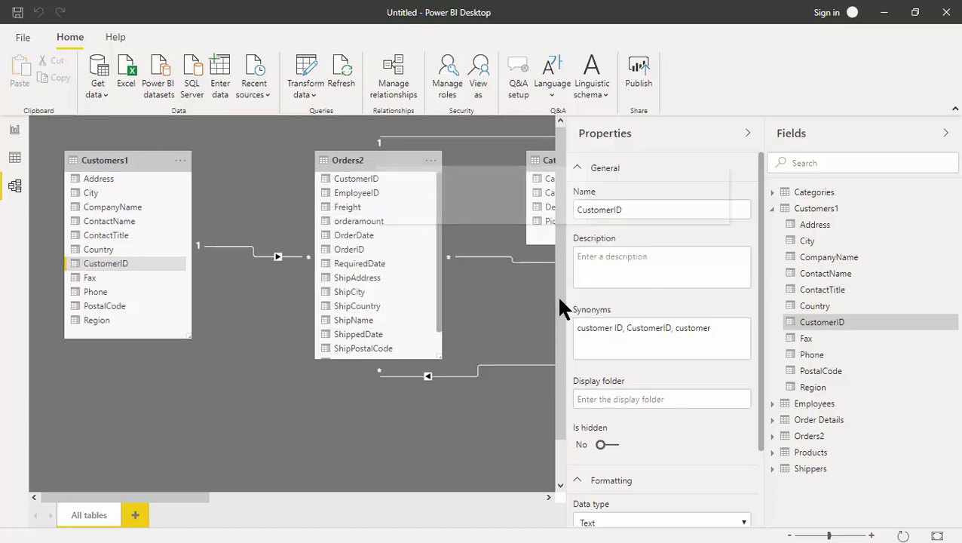
left_click(15, 133)
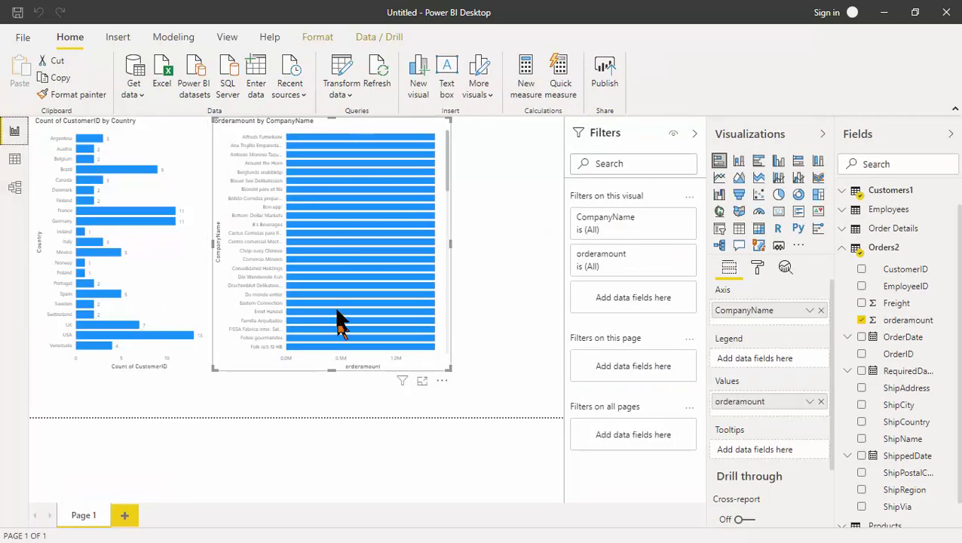
Read the company bar tooltips, each showing the same 1,354,458.59 total.
mouse_move(429, 230)
mouse_move(372, 160)
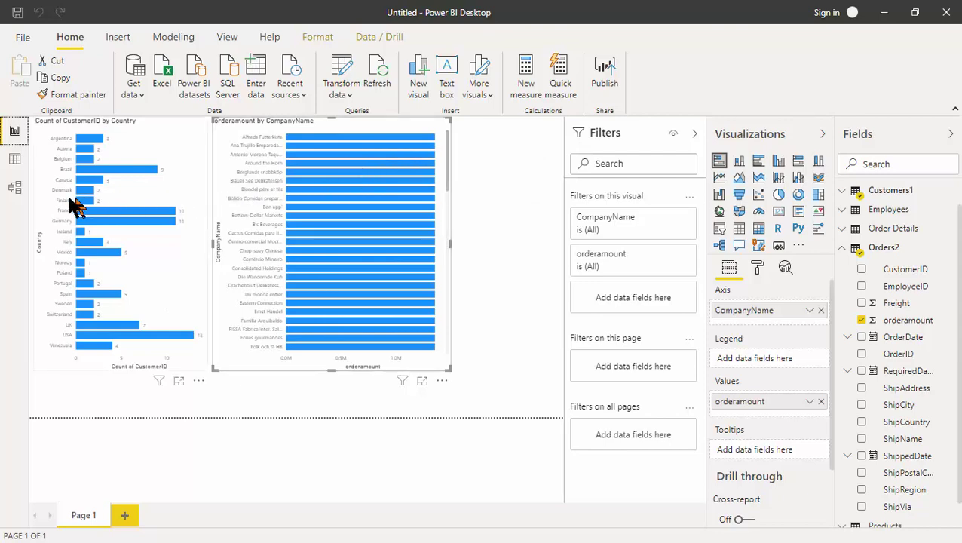
Relink Customers1 and Orders2 on CustomerID, then return to the report page.
left_click(14, 195)
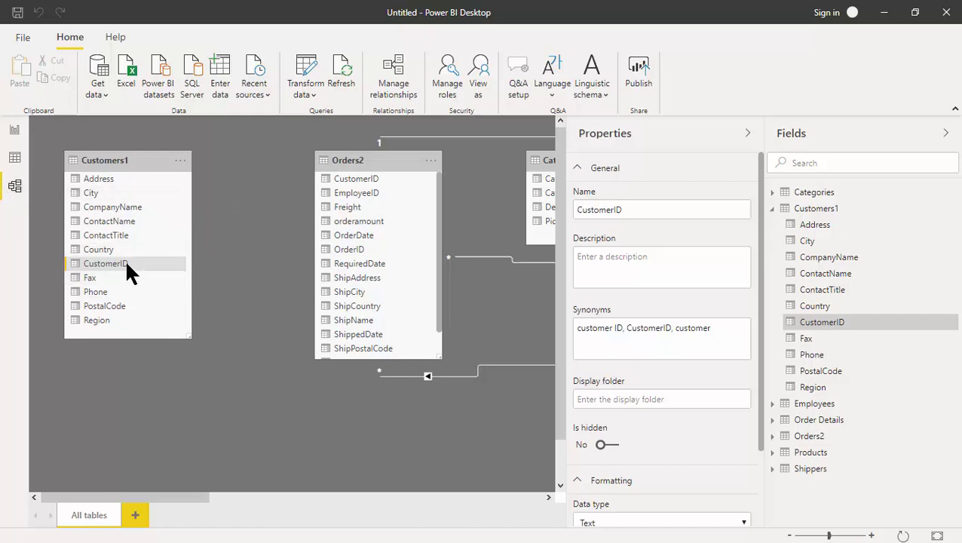
left_click_drag(124, 262, 387, 181)
left_click(14, 133)
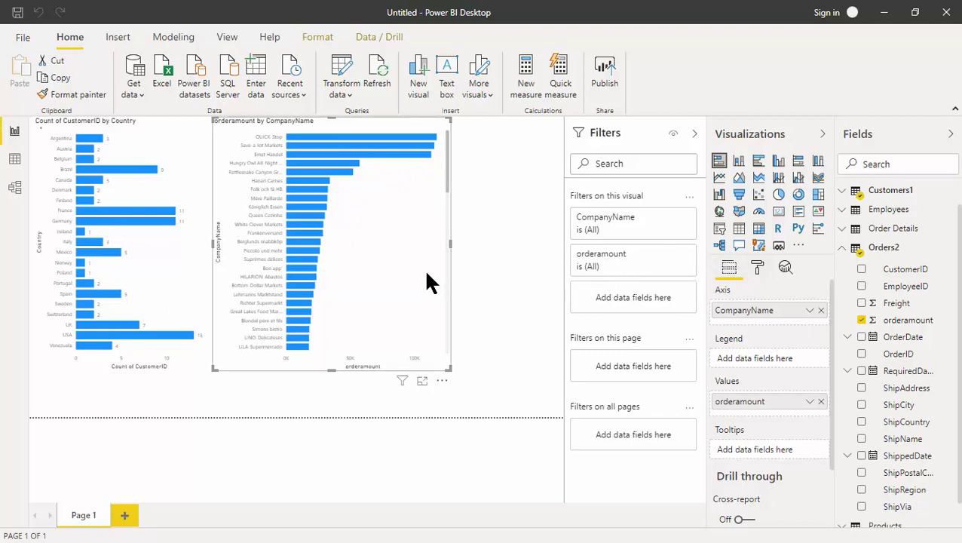
Turn on data labels for the company chart and widen it further.
left_click(757, 268)
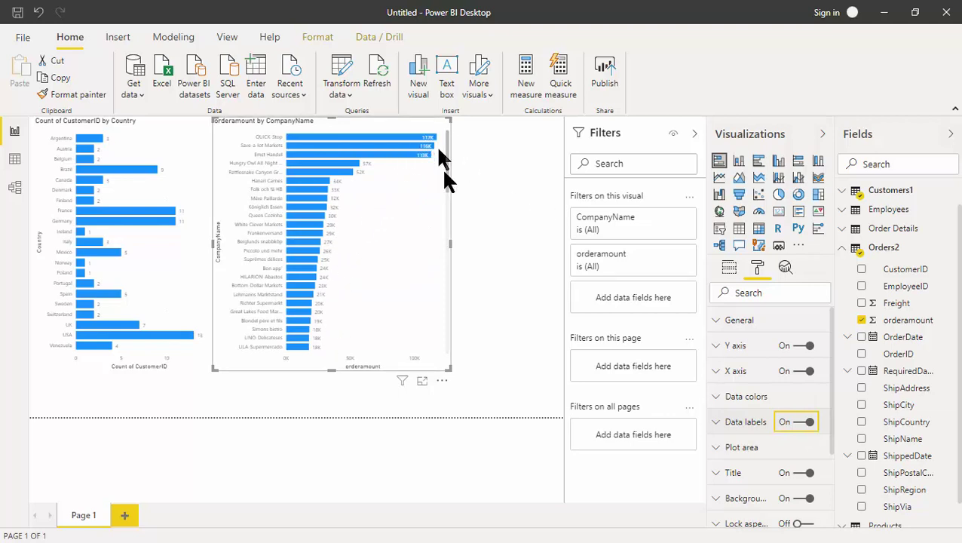
left_click_drag(451, 243, 498, 245)
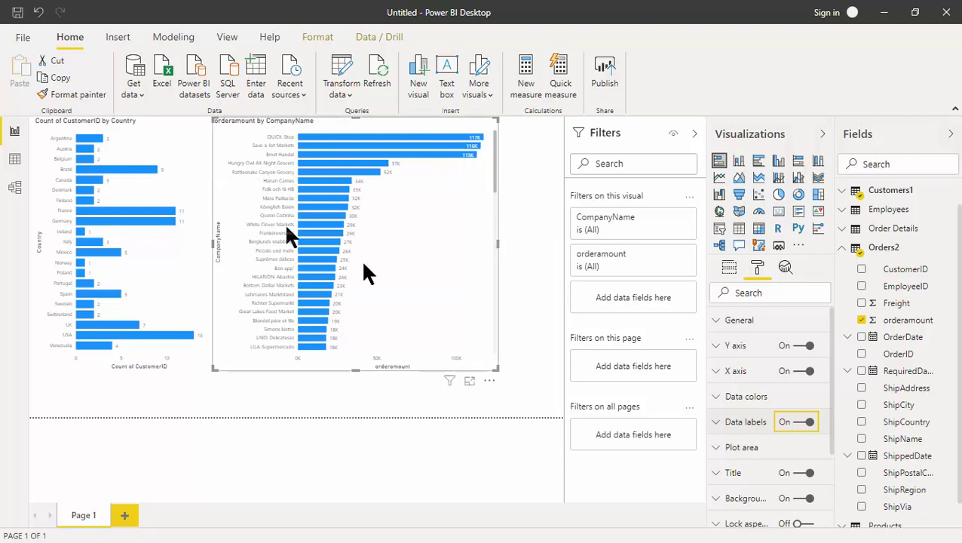
Set the company chart's data label display units to Thousands after trying Auto and None.
left_click(717, 424)
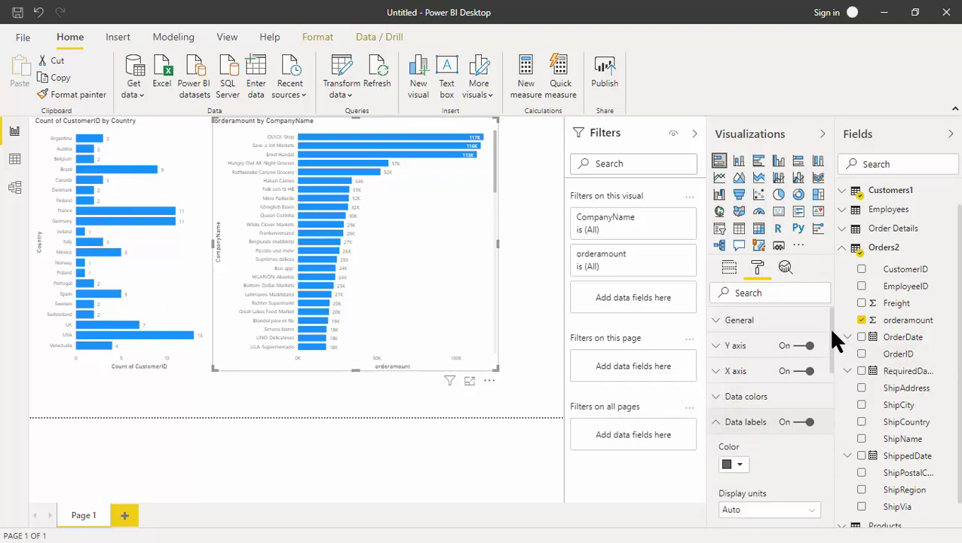
left_click_drag(828, 327, 836, 348)
scroll(833, 348, "down", 1)
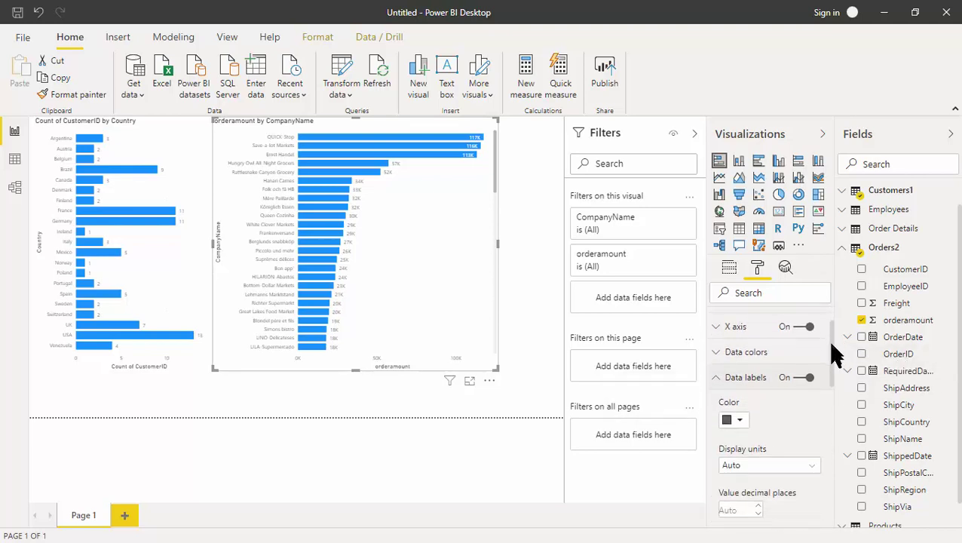
scroll(832, 351, "down", 5)
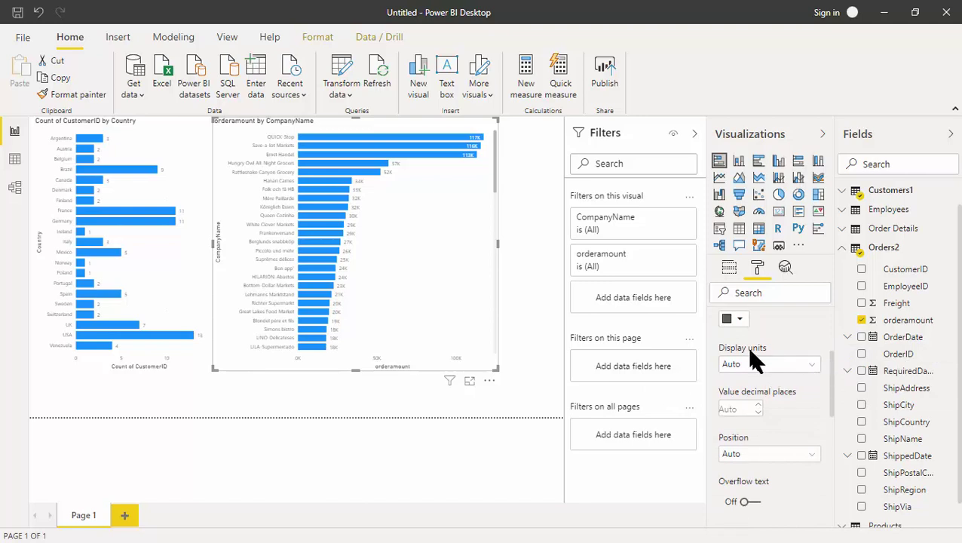
left_click(814, 366)
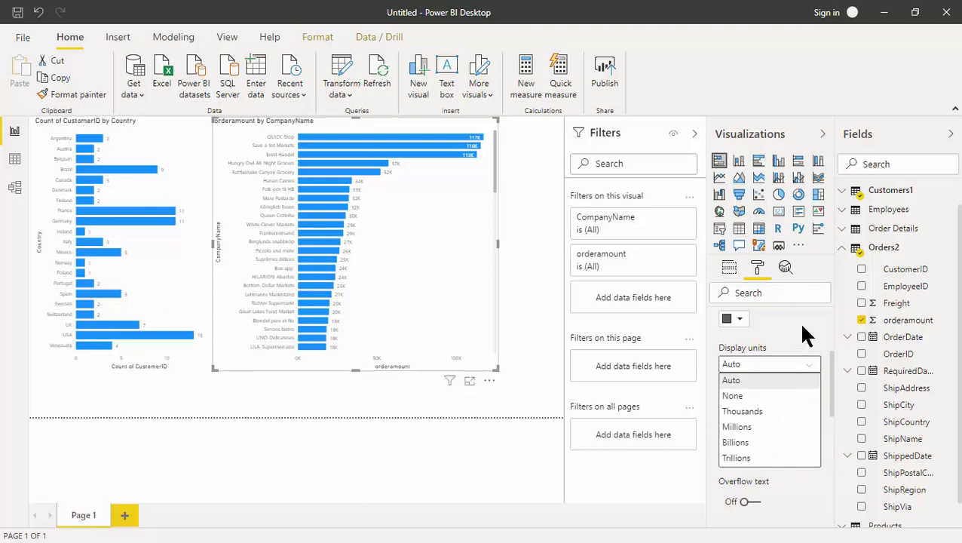
left_click(803, 328)
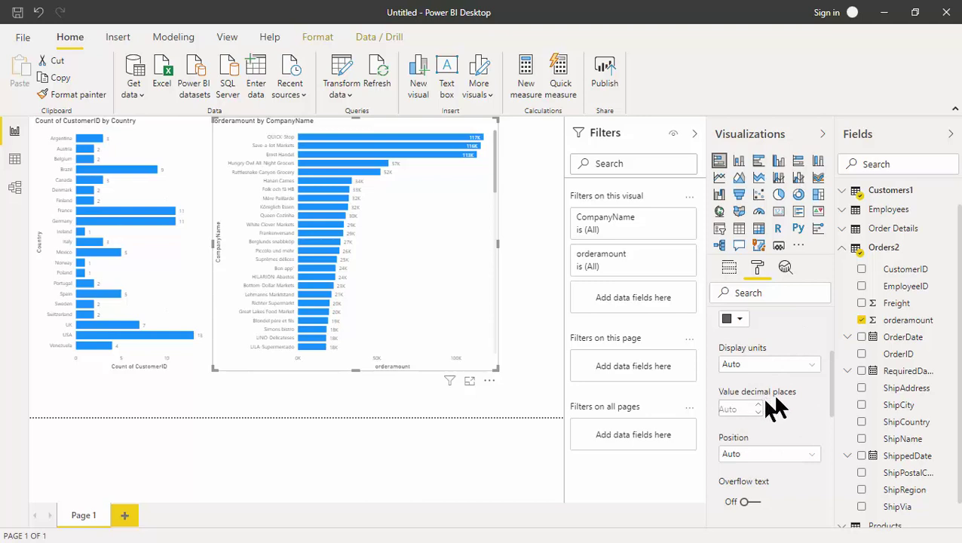
left_click(811, 365)
left_click(788, 388)
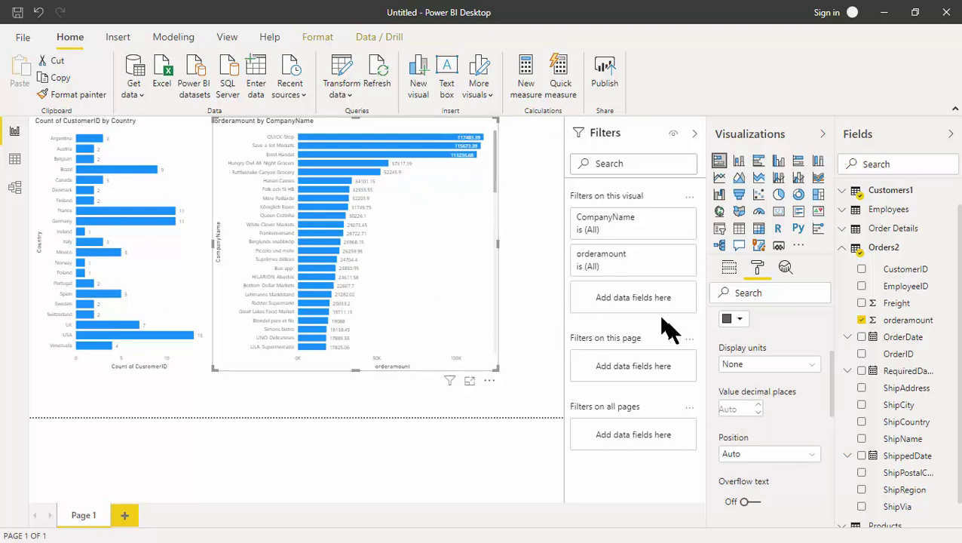
left_click(794, 365)
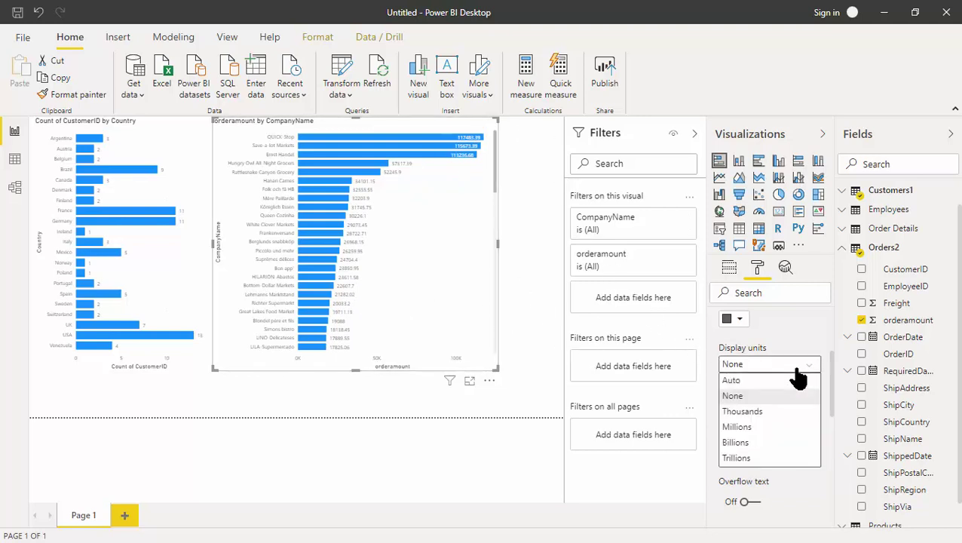
left_click(773, 412)
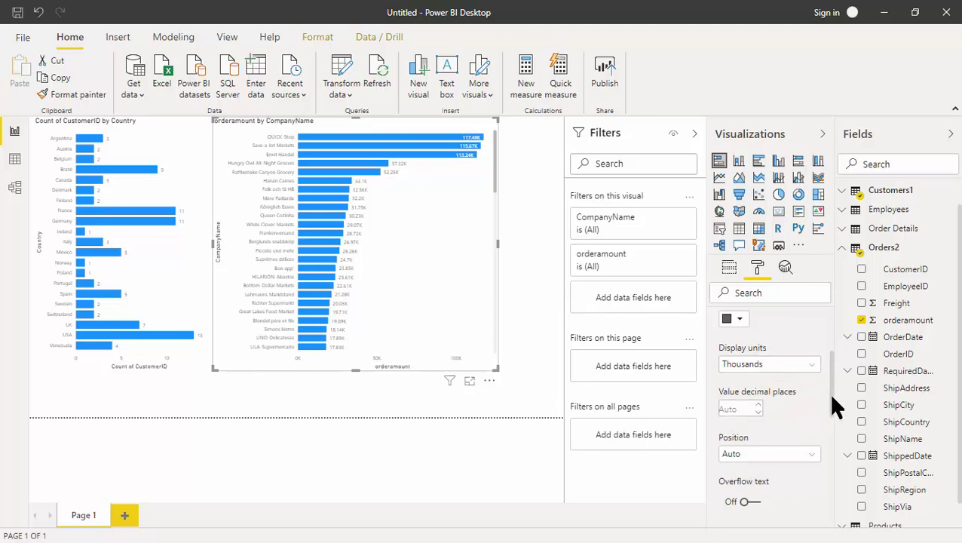
scroll(833, 407, "down", 2)
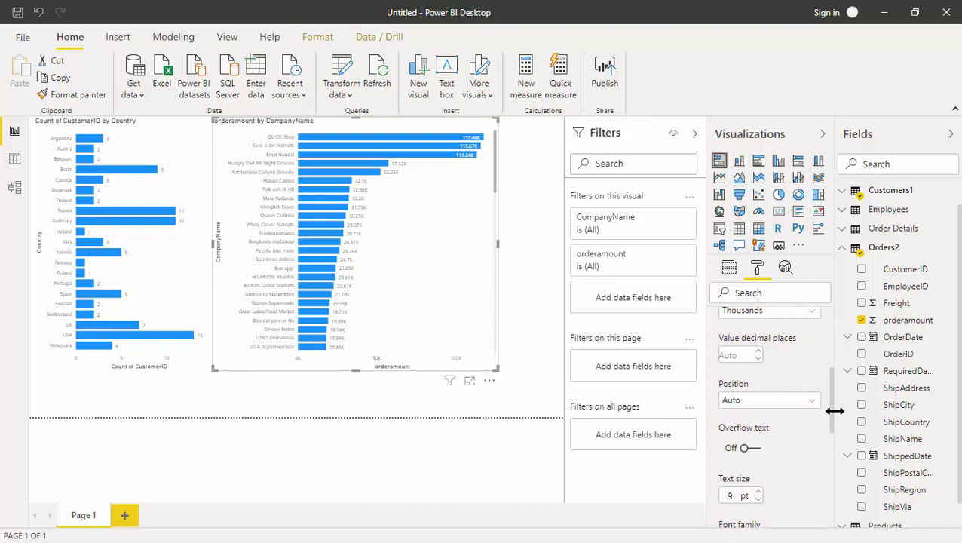
left_click(806, 403)
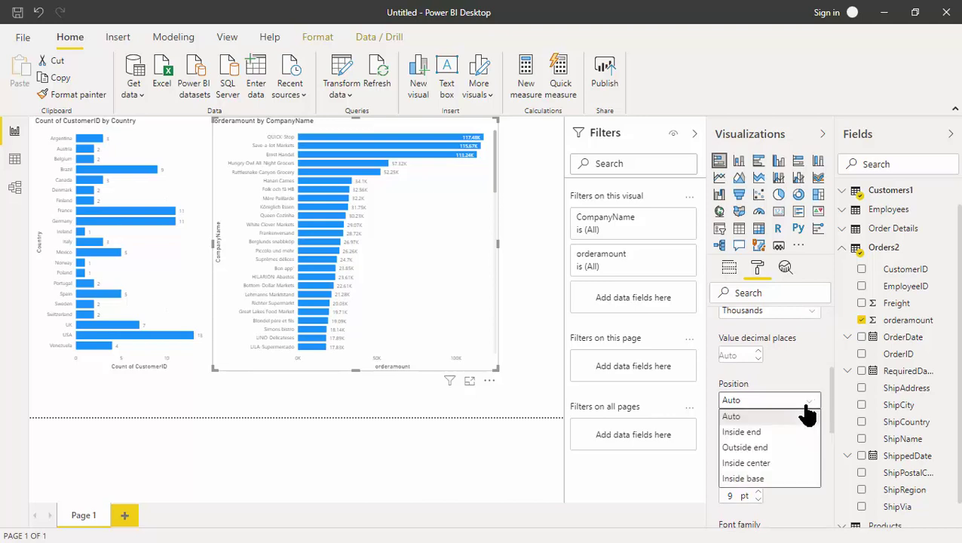
left_click_drag(832, 398, 823, 316)
left_click(760, 276)
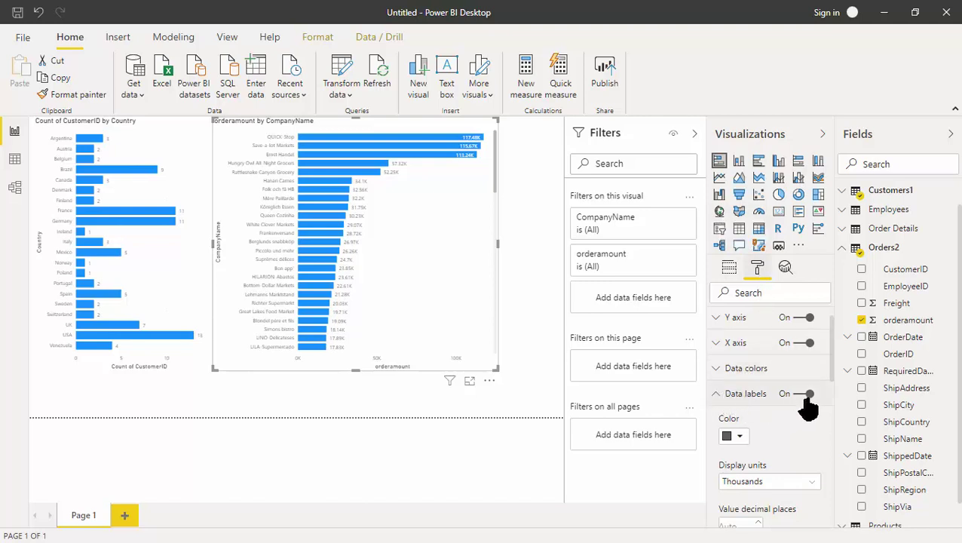
left_click(719, 405)
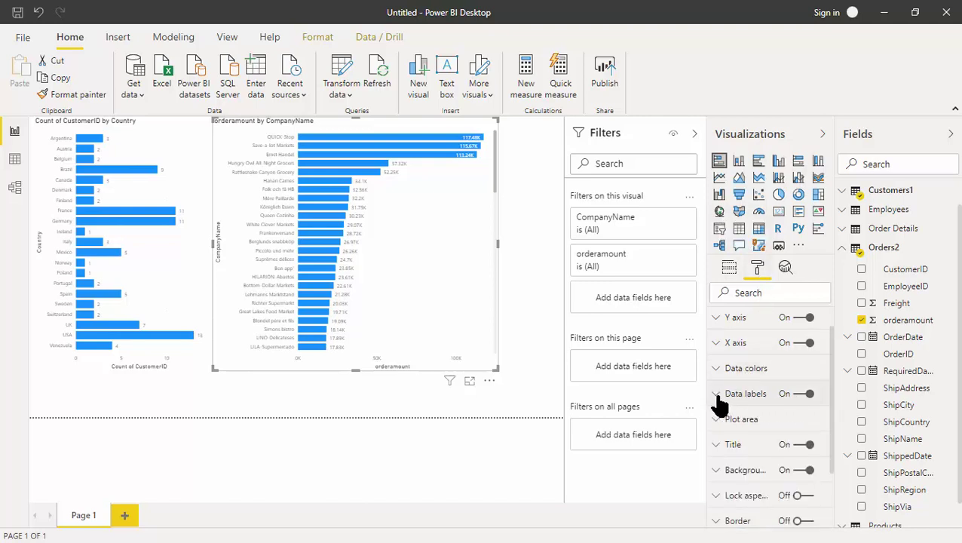
left_click(719, 403)
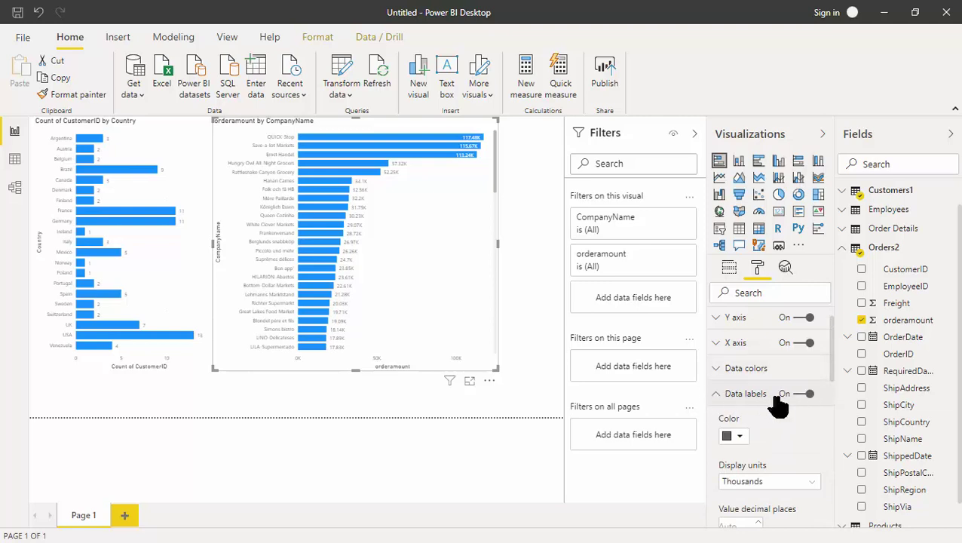
scroll(833, 386, "down", 3)
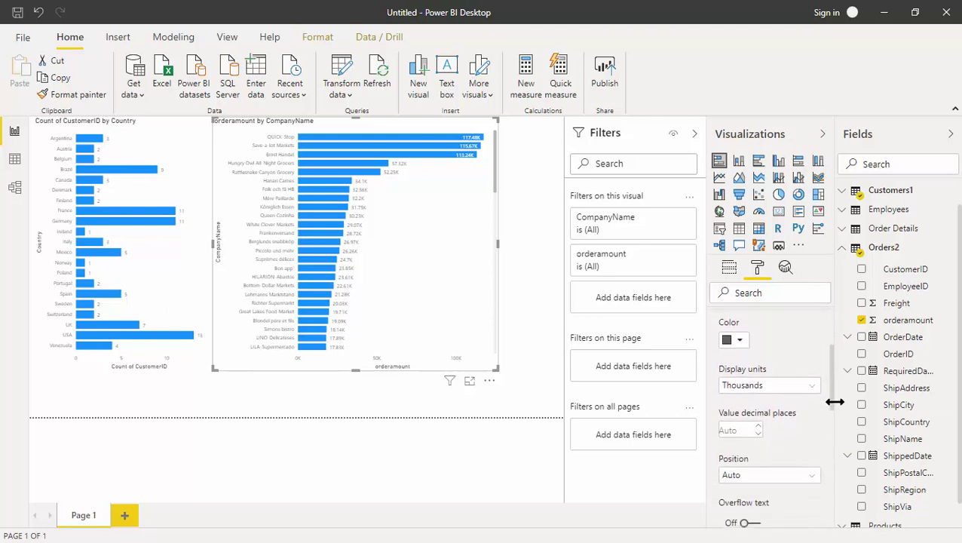
scroll(835, 405, "up", 2)
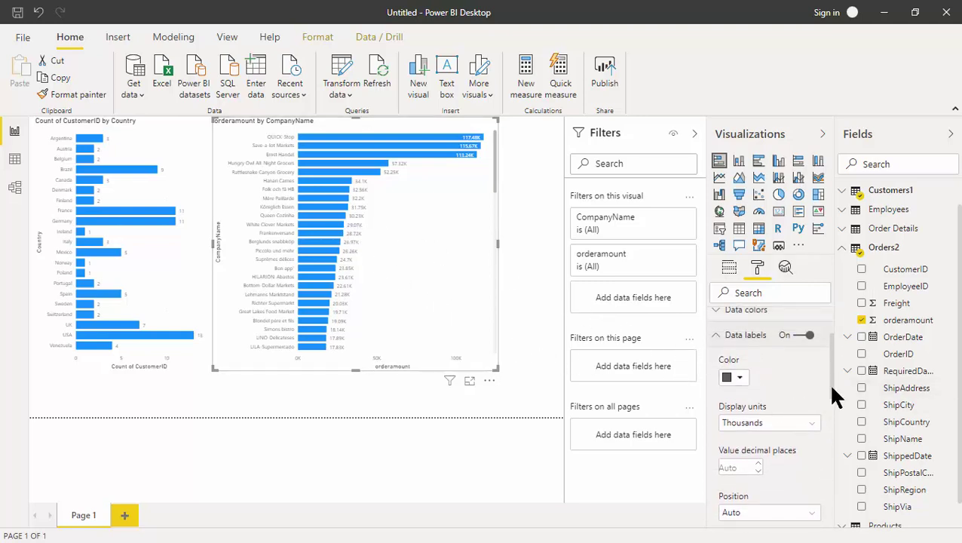
left_click_drag(833, 389, 828, 333)
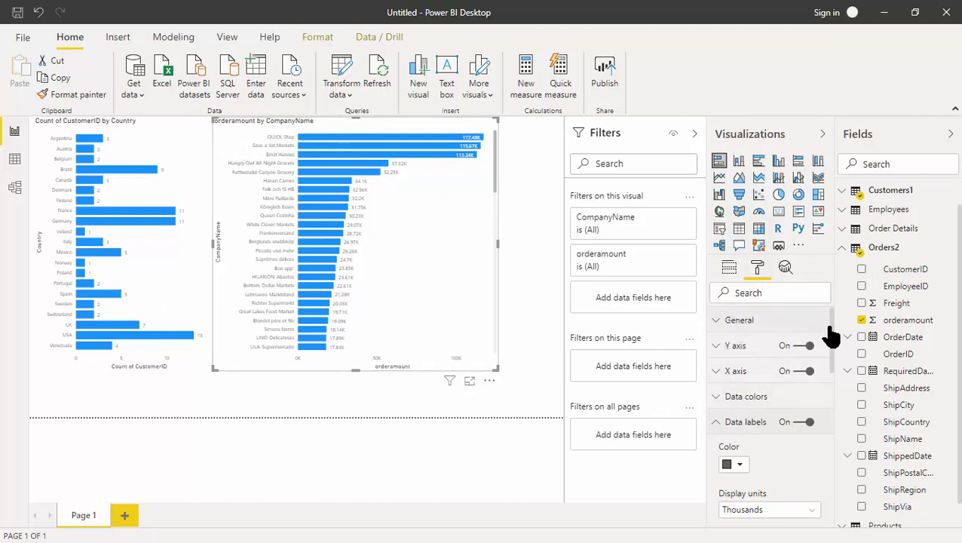
Replace the company chart's title text with 'Sum by Company'.
left_click_drag(832, 329, 836, 506)
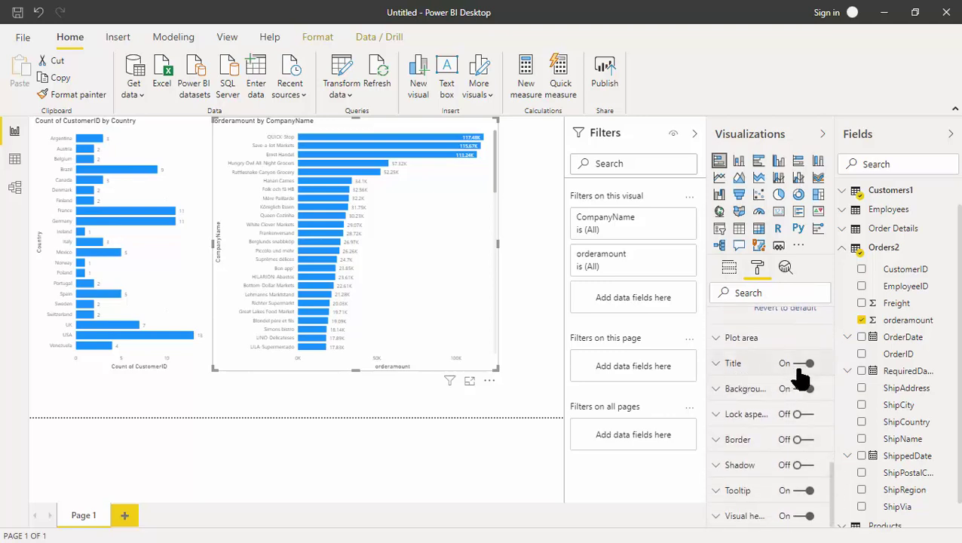
left_click(717, 365)
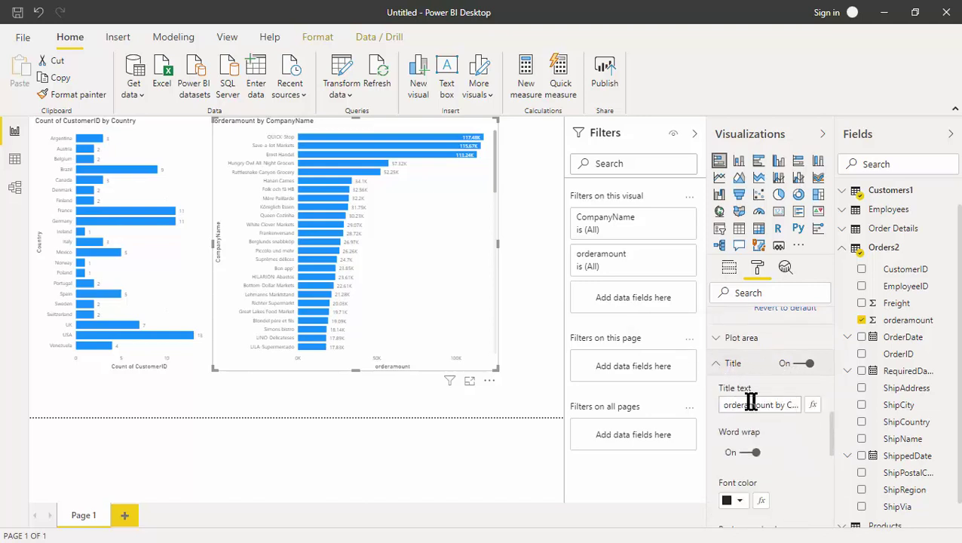
left_click_drag(725, 405, 837, 419)
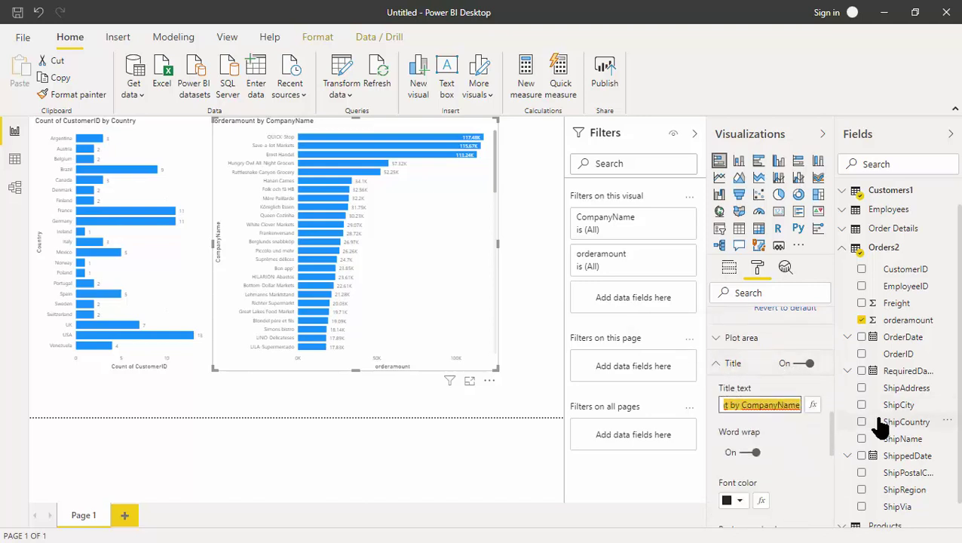
type("Su")
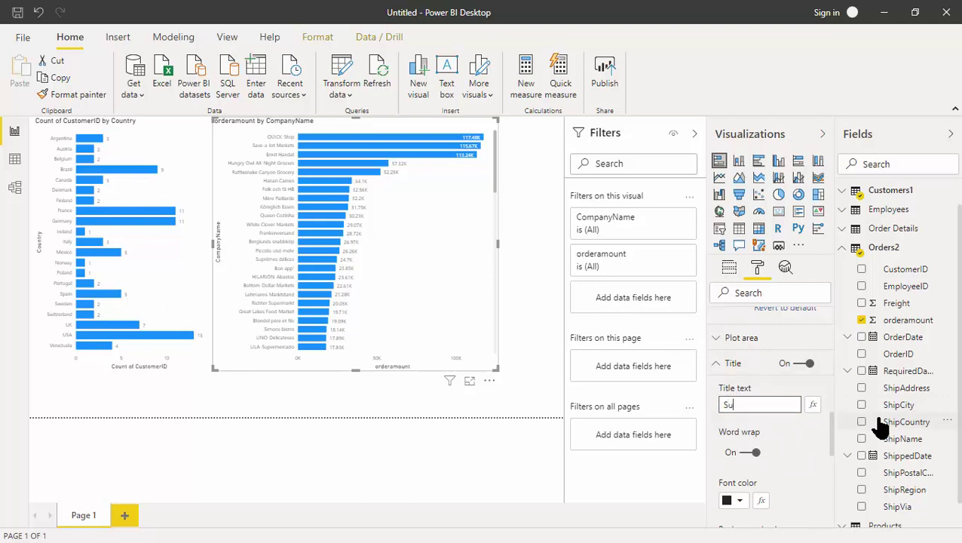
type("m by Company")
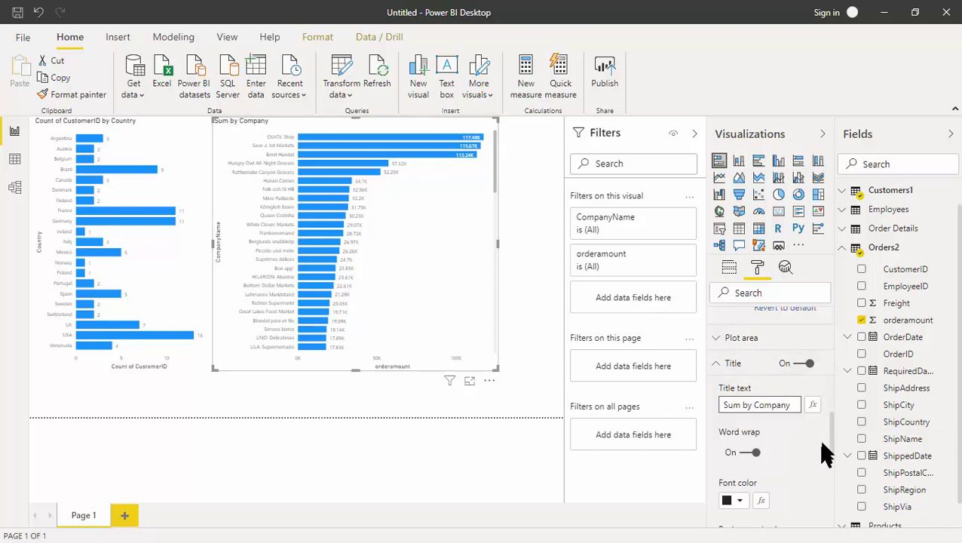
left_click_drag(832, 436, 831, 465)
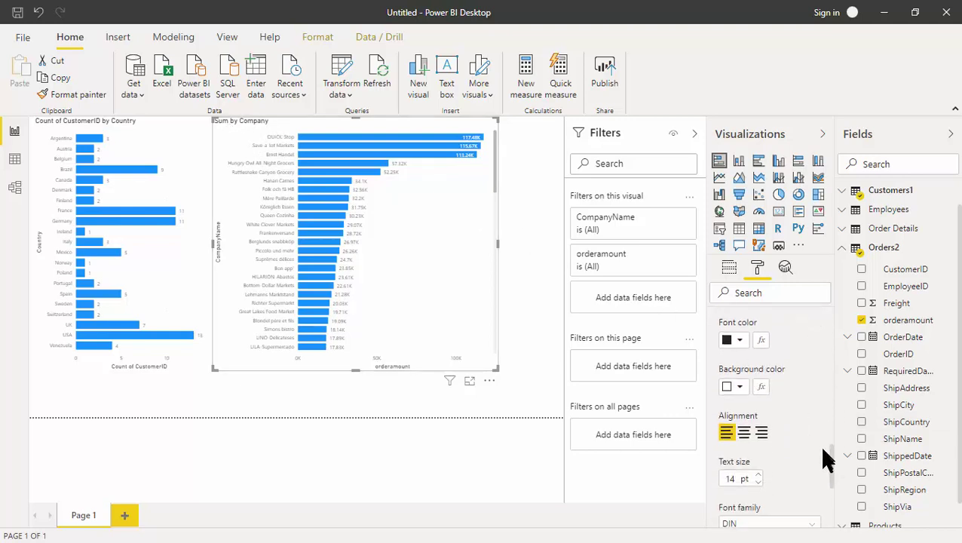
left_click_drag(832, 475, 841, 423)
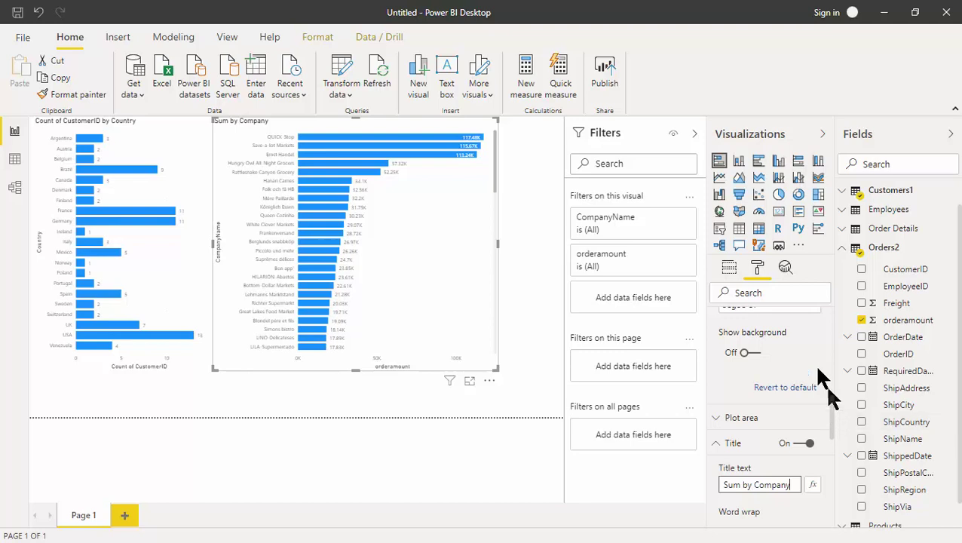
scroll(828, 416, "down", 1)
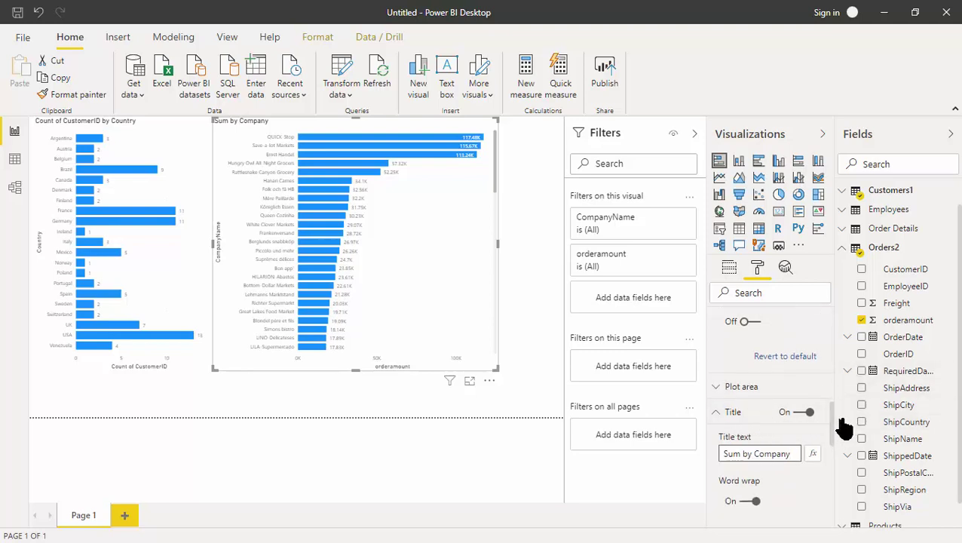
left_click_drag(830, 421, 842, 321)
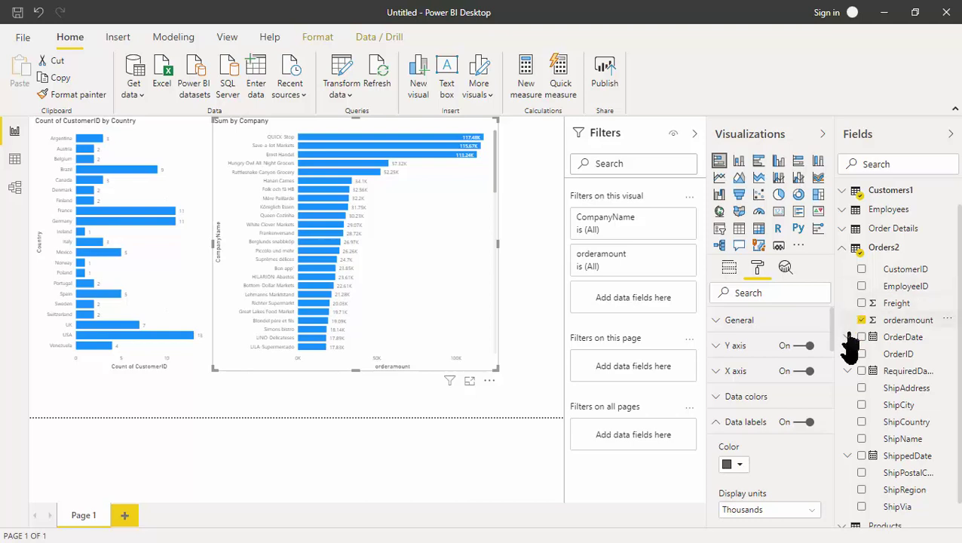
Turn on the chart background and fill it light grey, after trying light blue.
left_click_drag(832, 319, 824, 404)
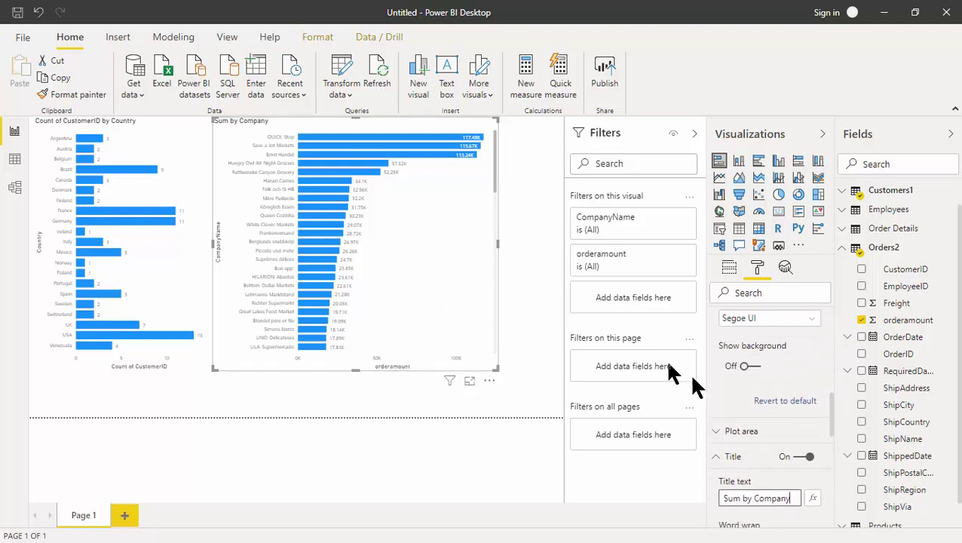
left_click_drag(833, 416, 836, 504)
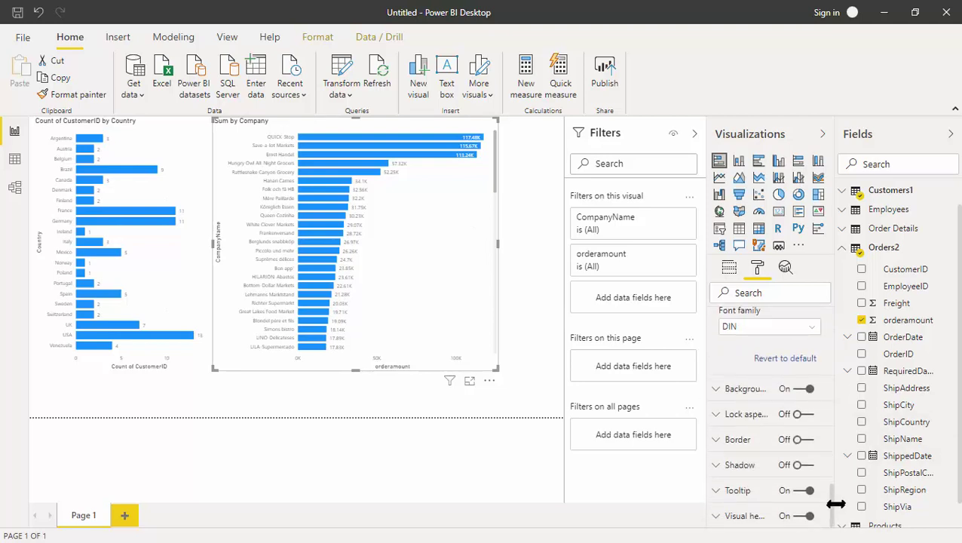
left_click(711, 389)
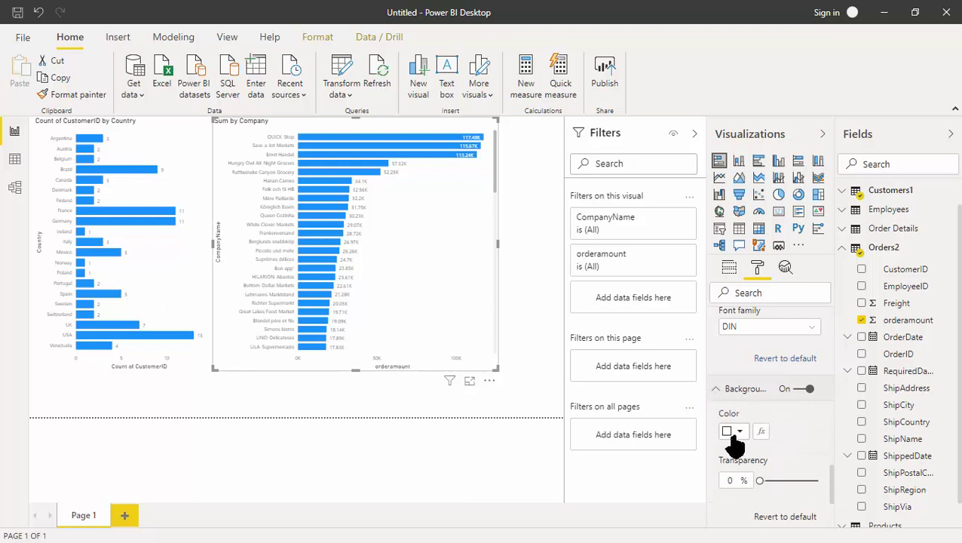
left_click(732, 432)
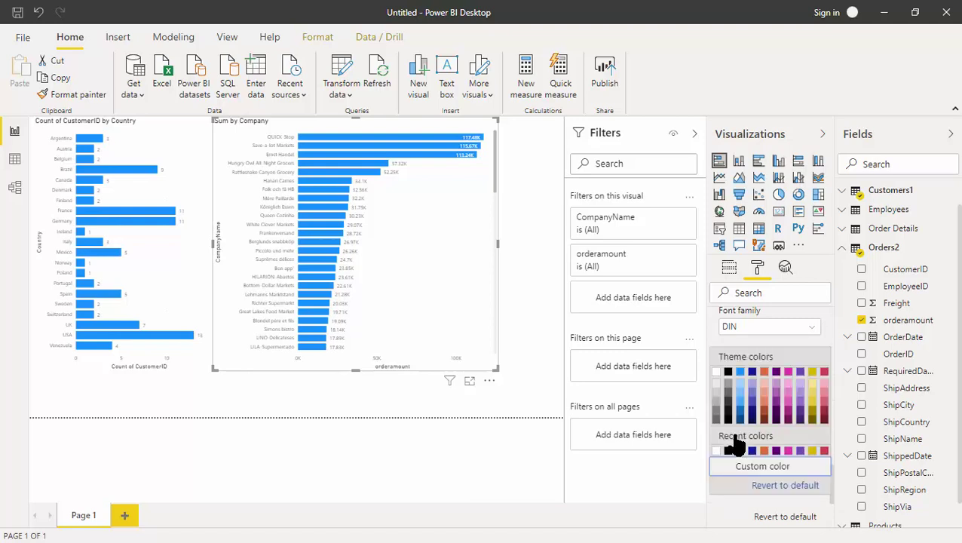
left_click(740, 388)
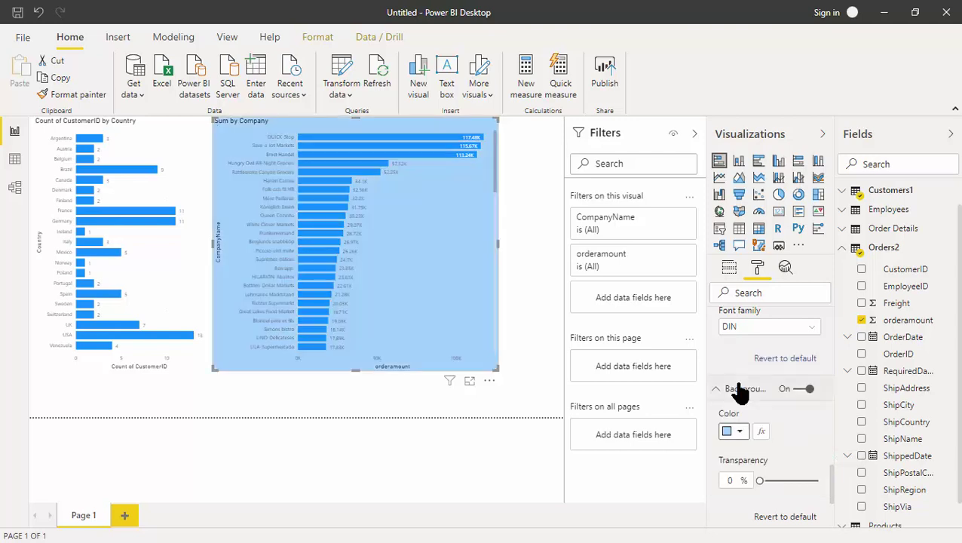
left_click(740, 432)
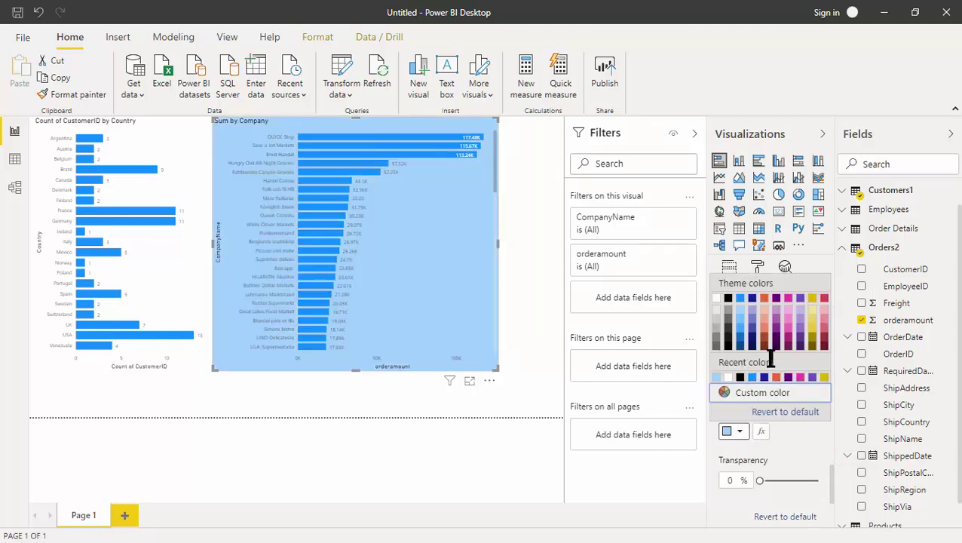
left_click(717, 324)
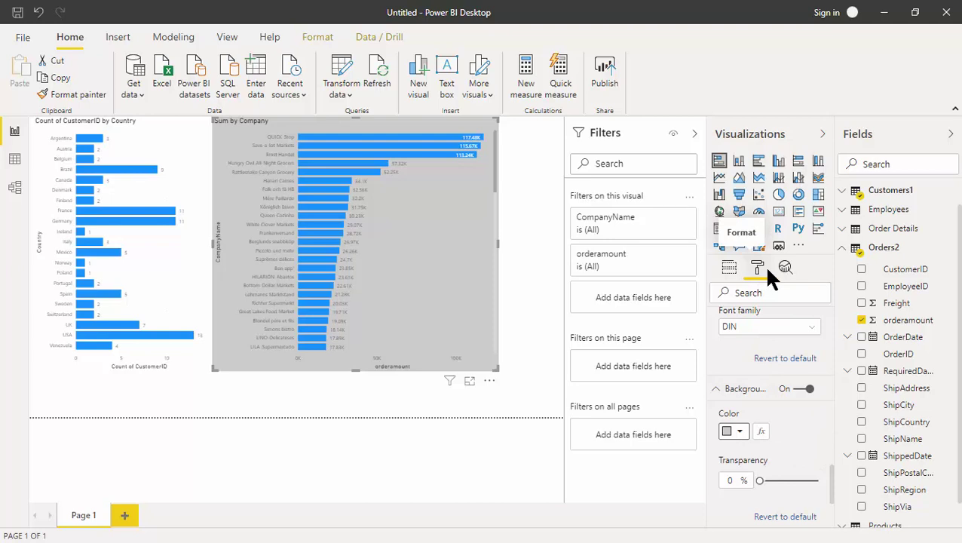
Set the Sum by Company chart background colour to white.
left_click(741, 433)
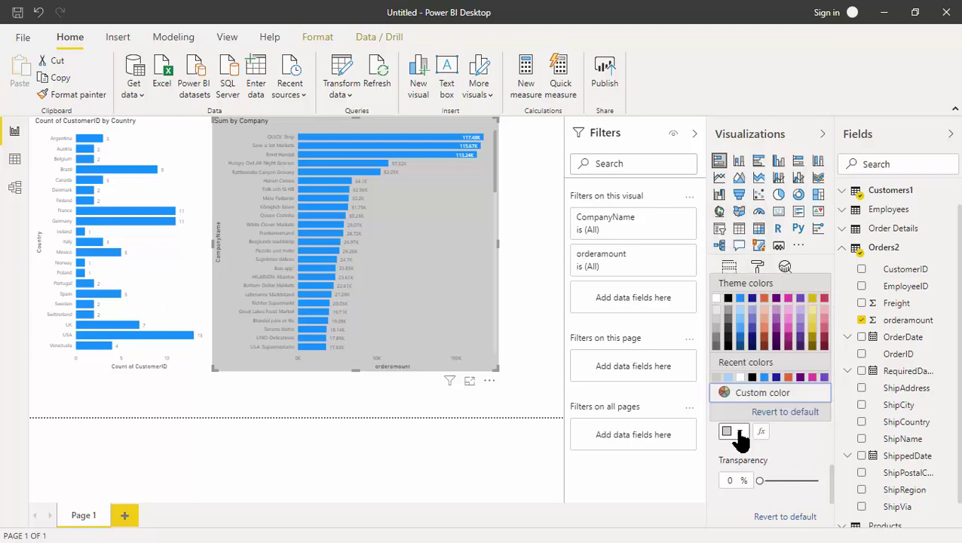
left_click(717, 298)
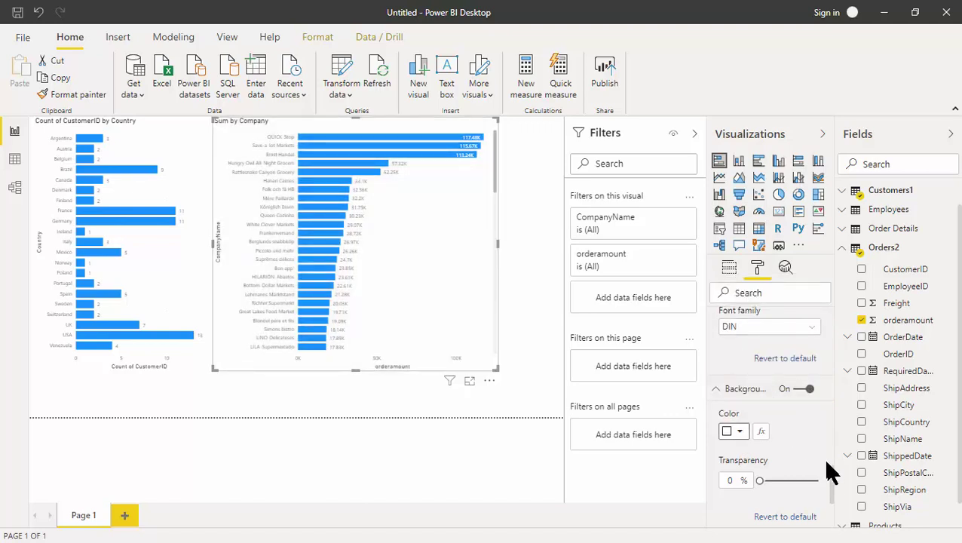
mouse_move(833, 484)
left_mouse_down()
mouse_move(825, 501)
mouse_move(823, 482)
mouse_move(823, 507)
mouse_move(820, 475)
left_mouse_up()
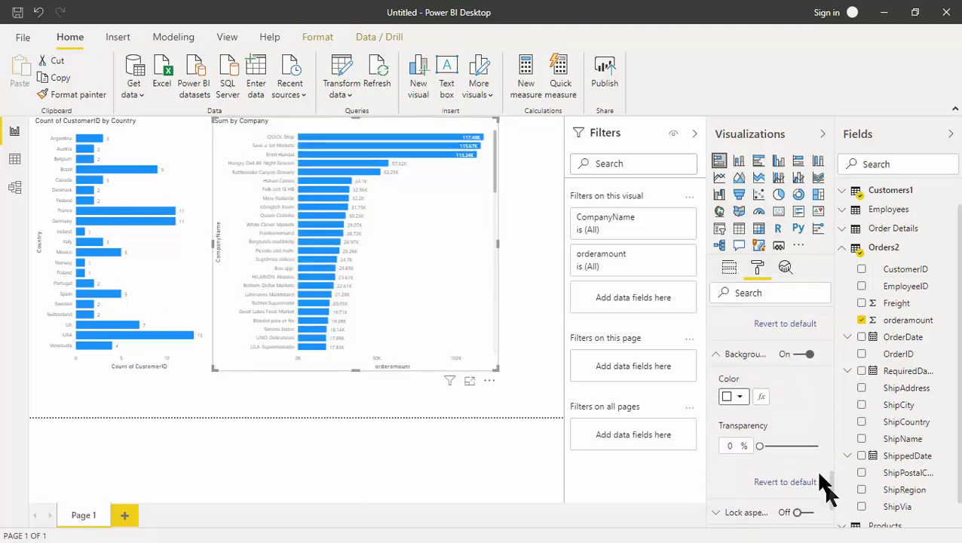
Try a red chart background and drag its transparency to fully transparent.
left_click(740, 397)
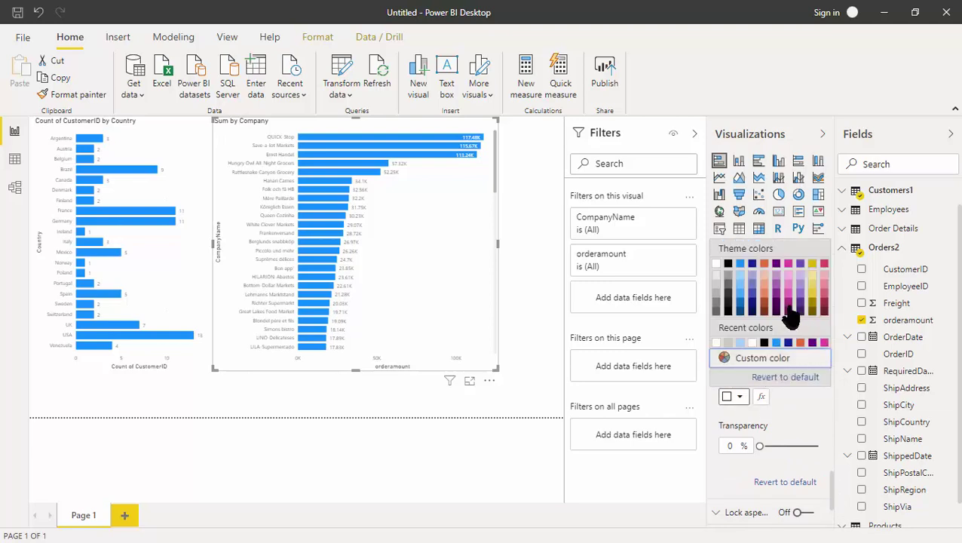
left_click(825, 274)
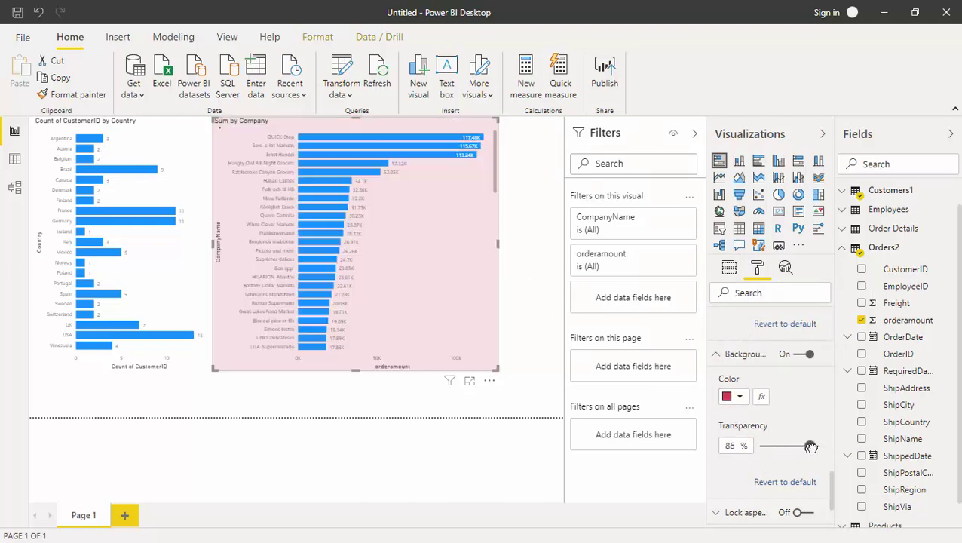
left_click_drag(811, 447, 754, 446)
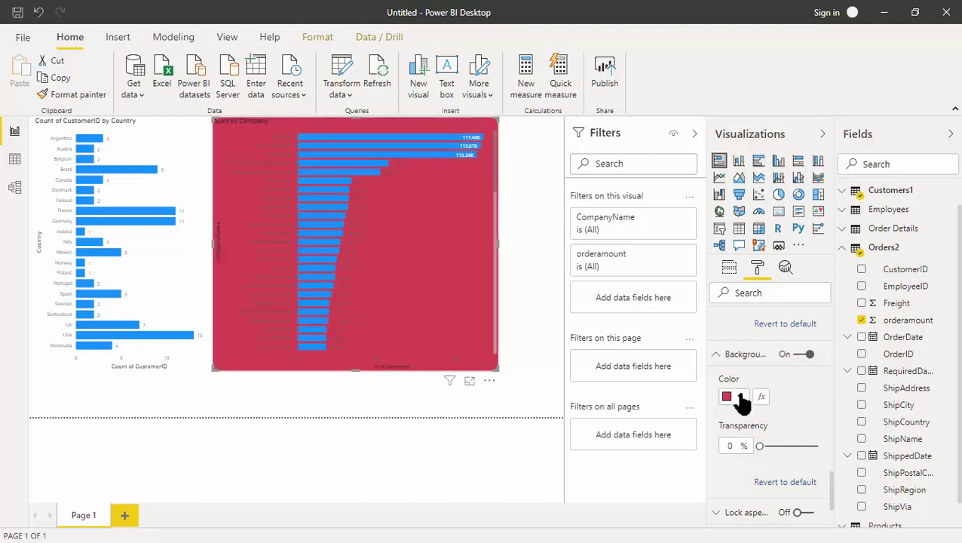
left_click(741, 398)
Restore the white background, then add plane.jpg from Pictures as the plot area image.
left_click(717, 263)
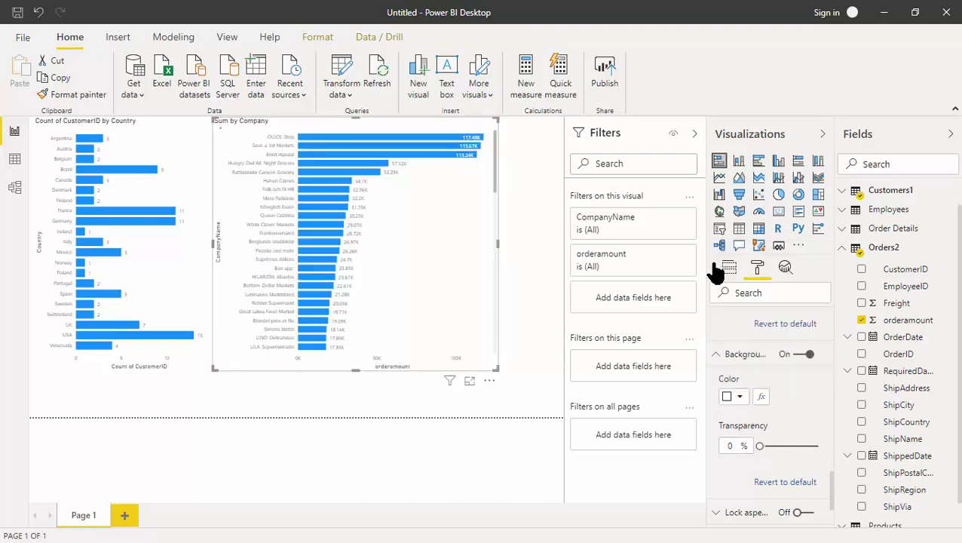
left_click_drag(833, 494, 818, 415)
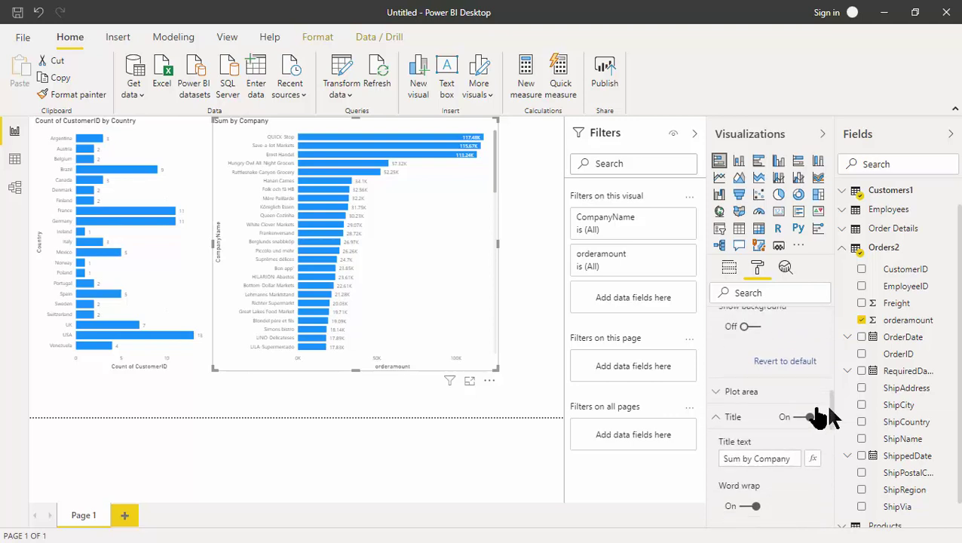
left_click(722, 394)
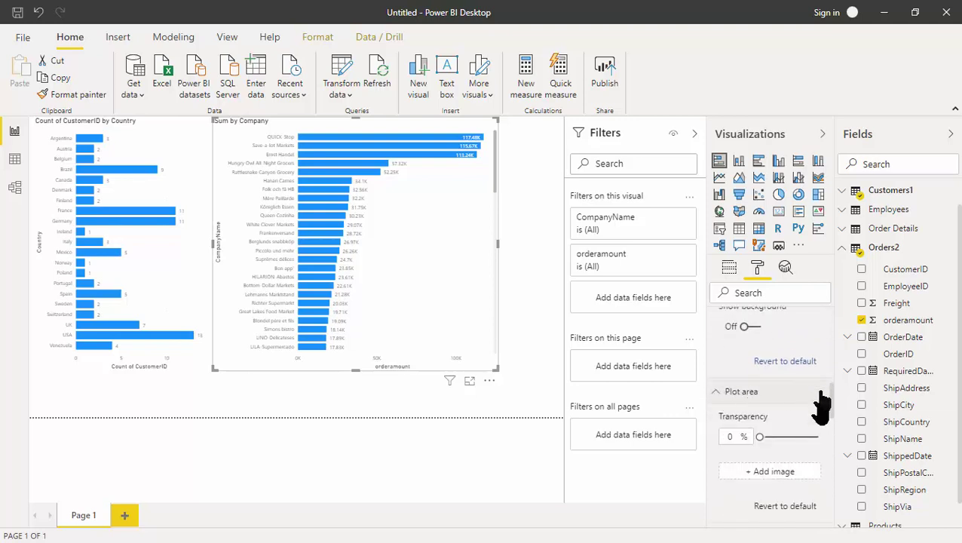
left_click(753, 475)
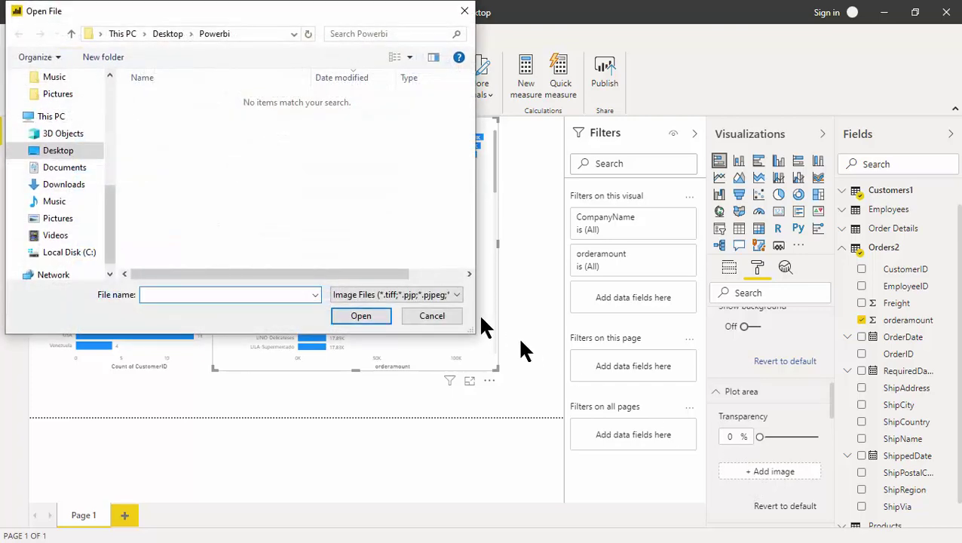
left_click_drag(110, 215, 111, 106)
left_click(58, 128)
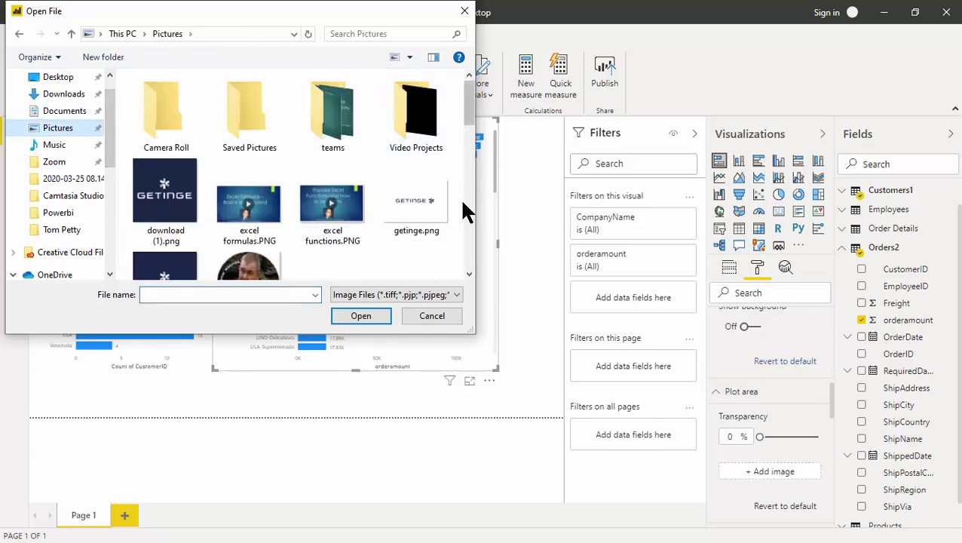
scroll(473, 130, "down", 1)
scroll(469, 151, "down", 4)
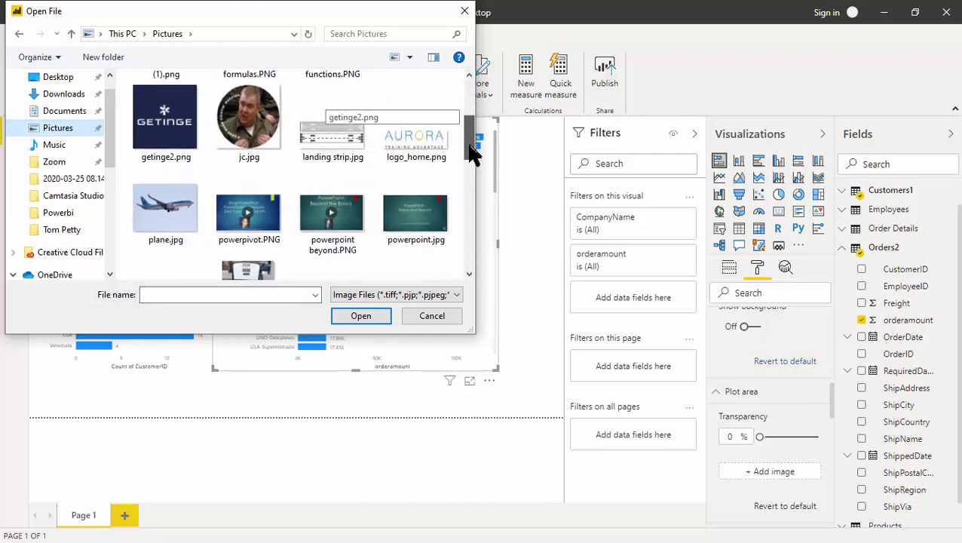
left_click(170, 170)
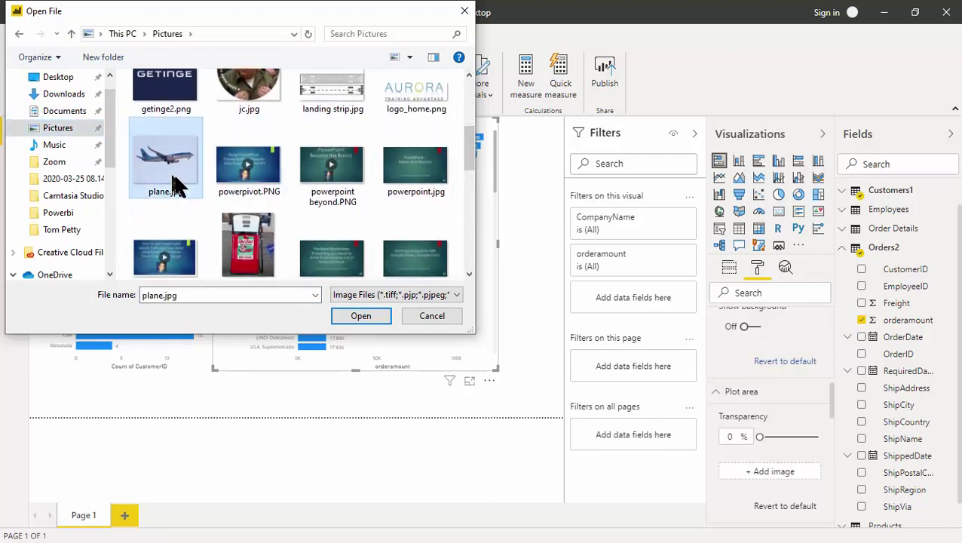
left_click(362, 315)
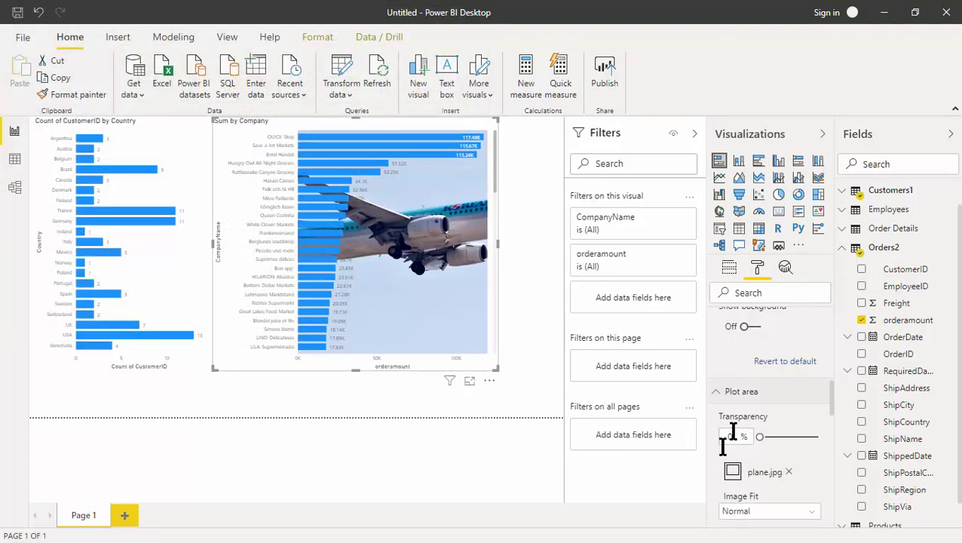
Set the plane image fit to Fit, fade it, then return transparency to 0%.
scroll(836, 413, "down", 3)
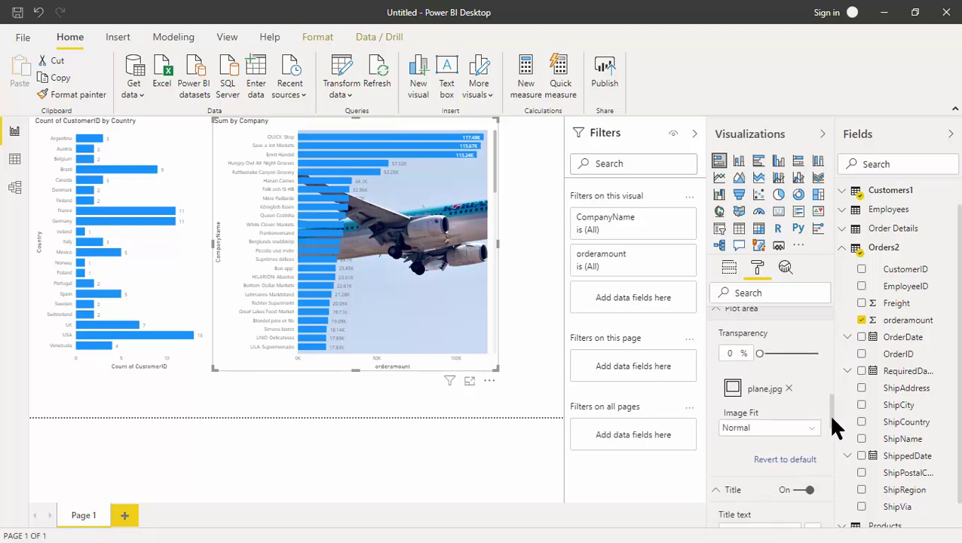
left_click(810, 424)
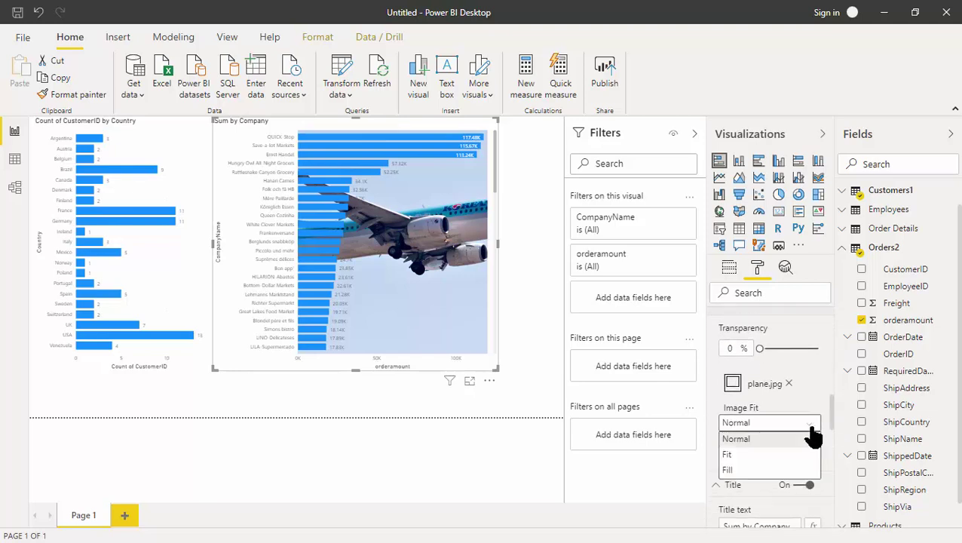
left_click(753, 455)
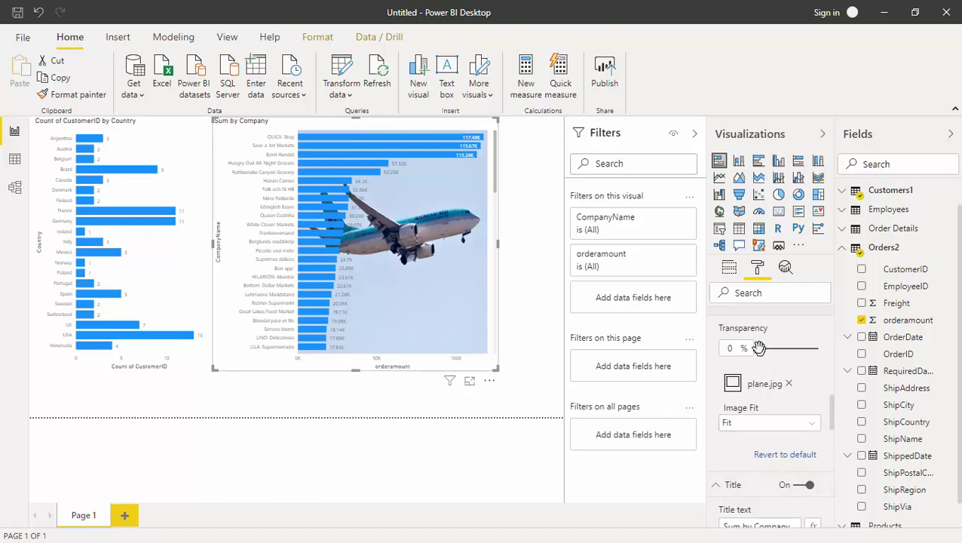
left_click_drag(762, 347, 809, 348)
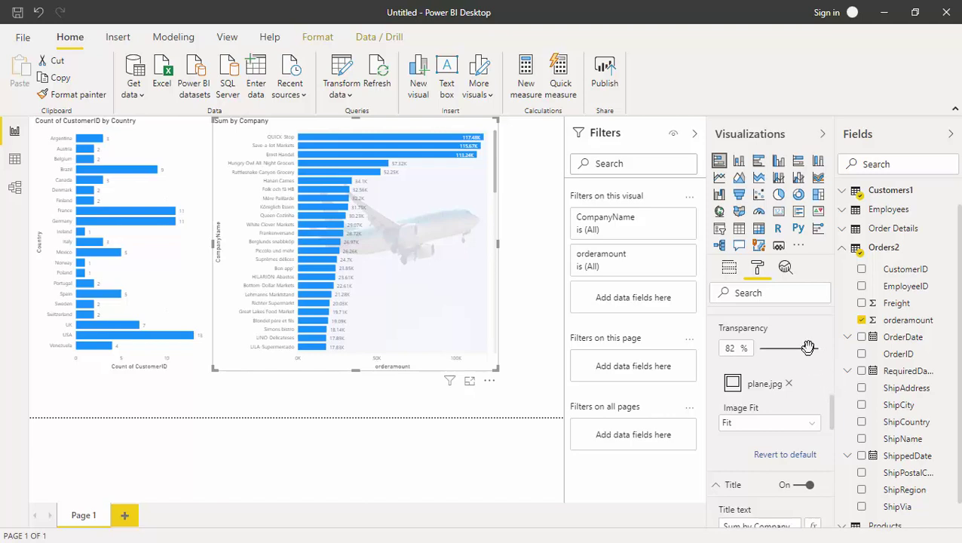
left_click_drag(809, 347, 751, 347)
left_click(789, 384)
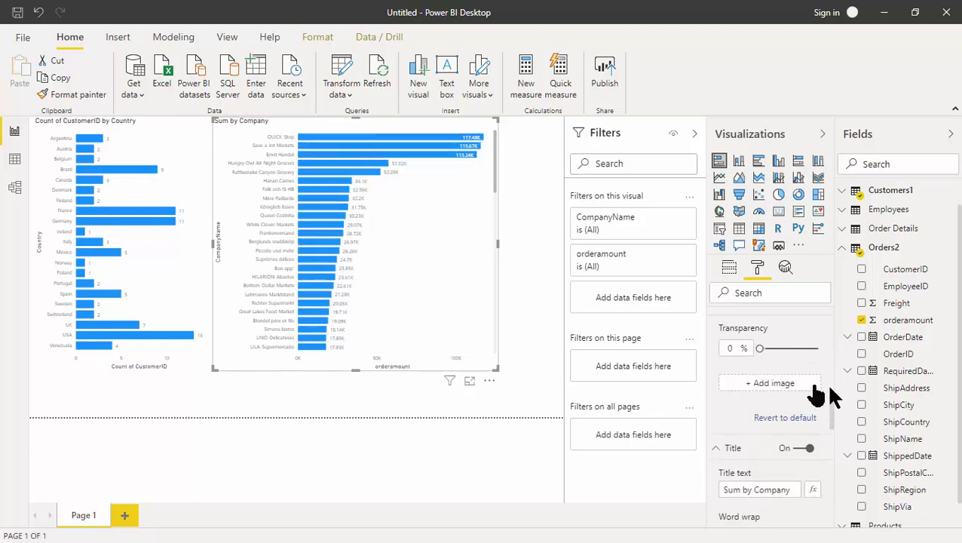
left_click_drag(836, 424, 812, 373)
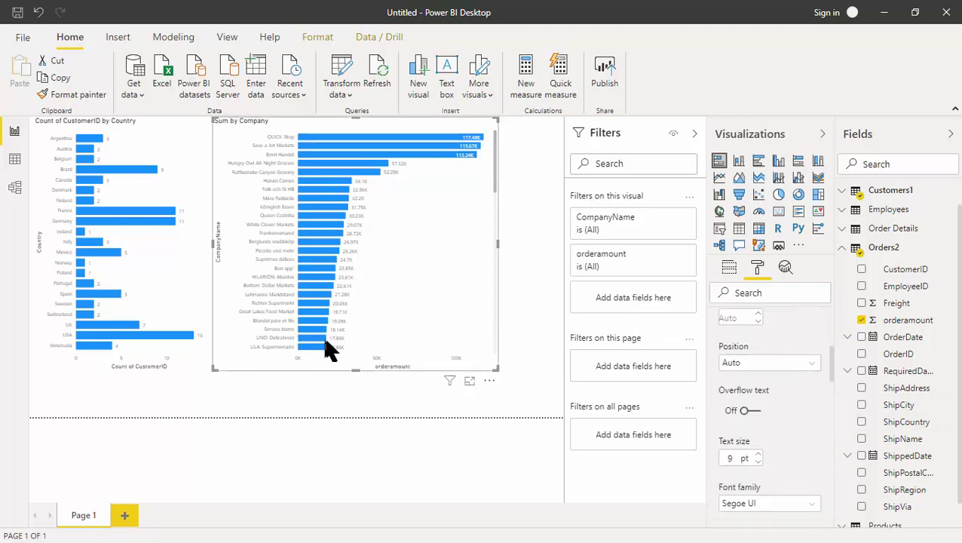